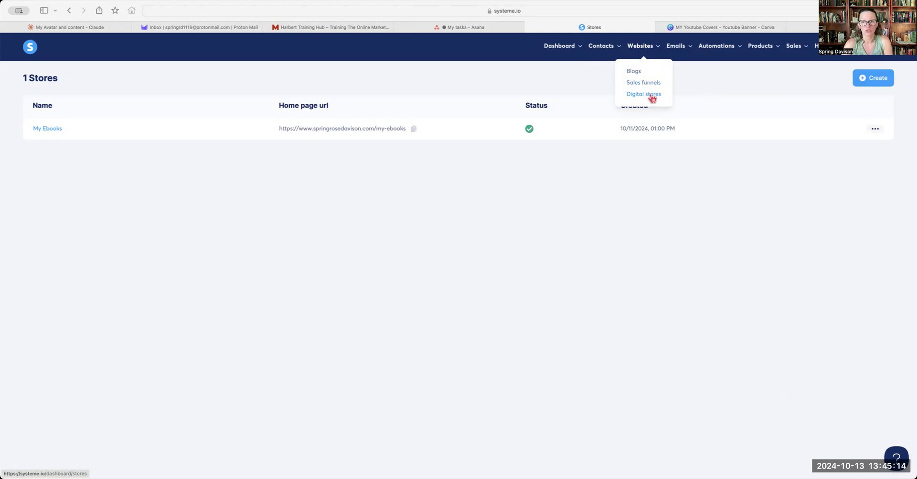
Open the existing My Ebooks digital store and look through its published page, including the ebook, Work With Me and newsletter sections
click(653, 98)
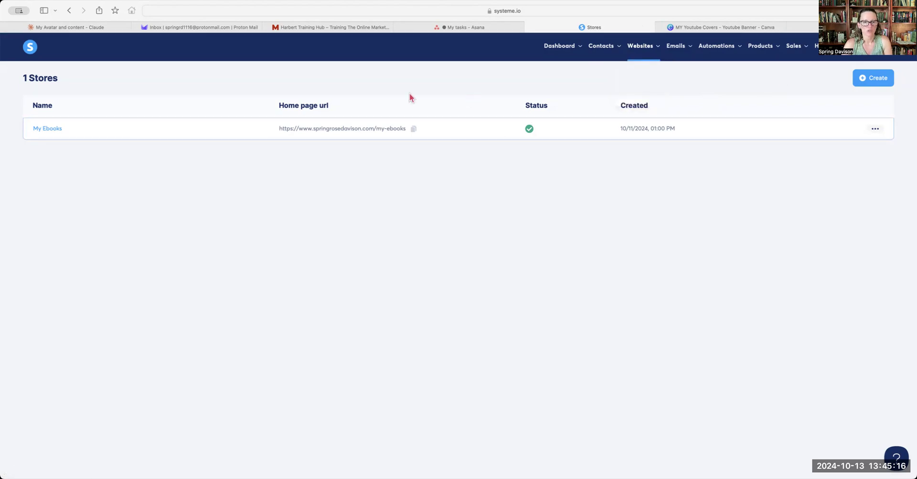
click(58, 130)
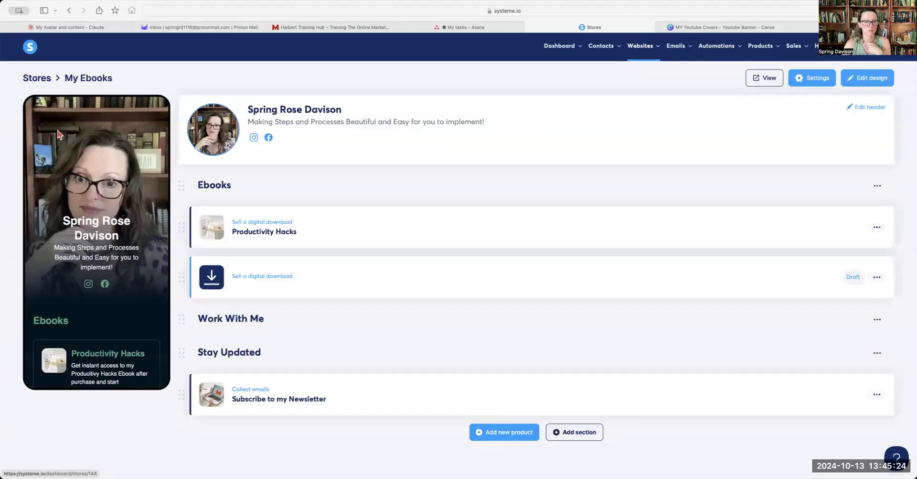
click(765, 78)
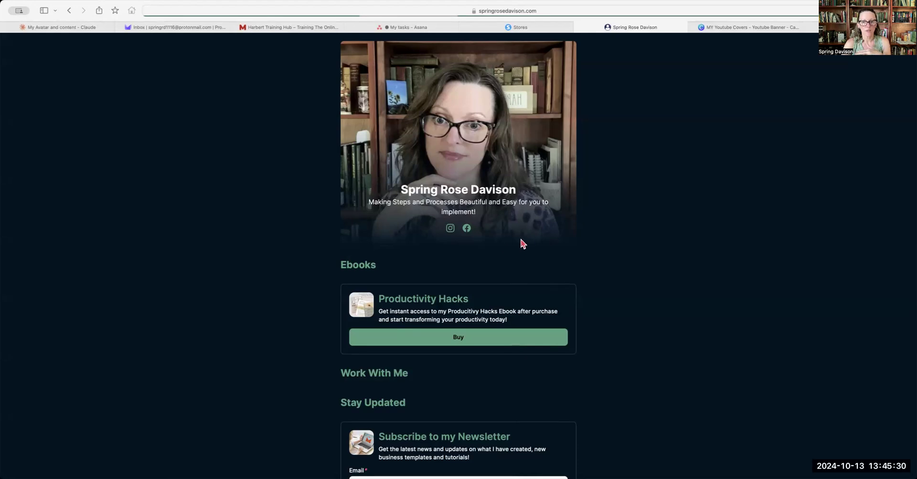
scroll(521, 239, down, 2)
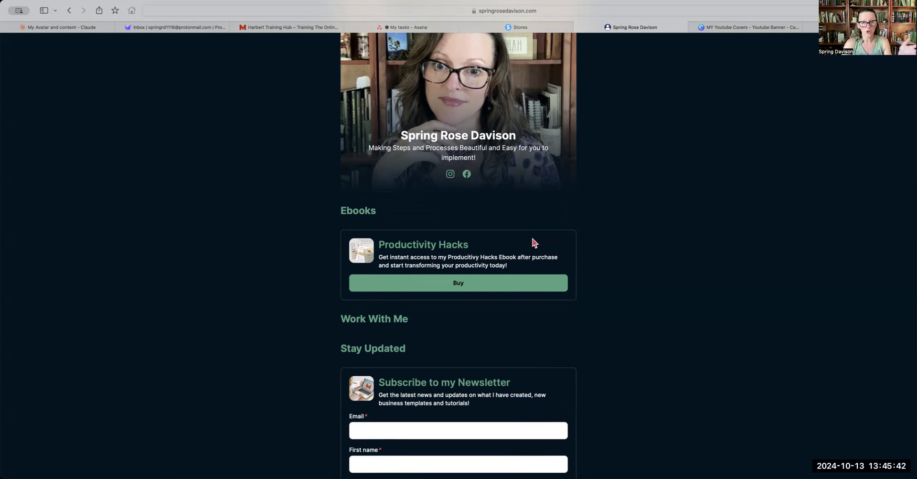
scroll(535, 243, down, 3)
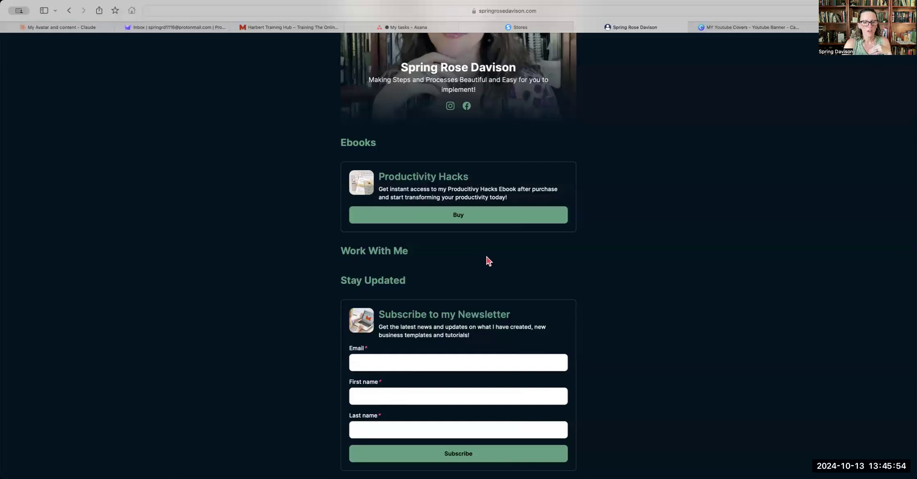
scroll(488, 261, up, 5)
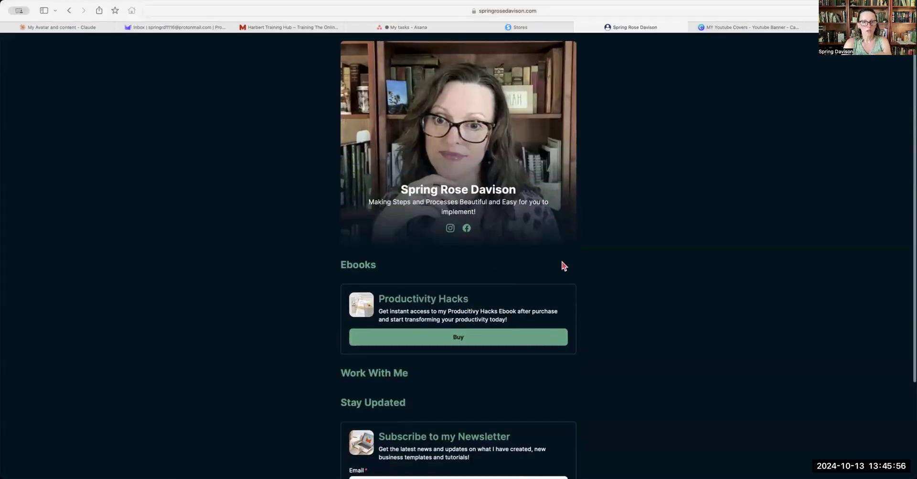
click(578, 27)
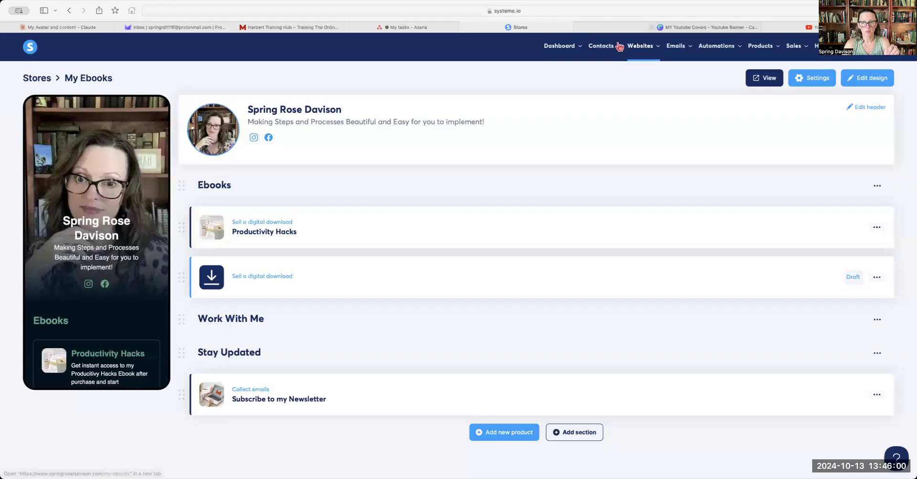
Create a store named "Spring's Courses" on the custom www .com domain with the URL path springs-courses
click(28, 78)
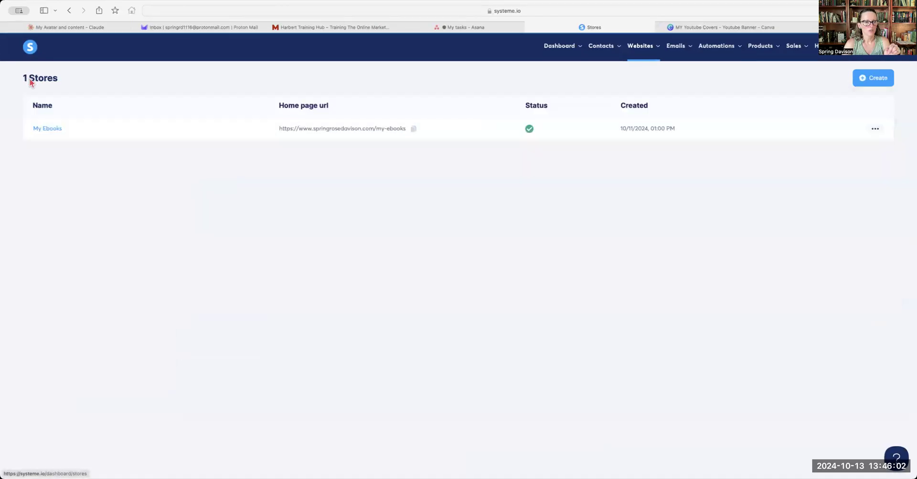
click(877, 80)
click(390, 228)
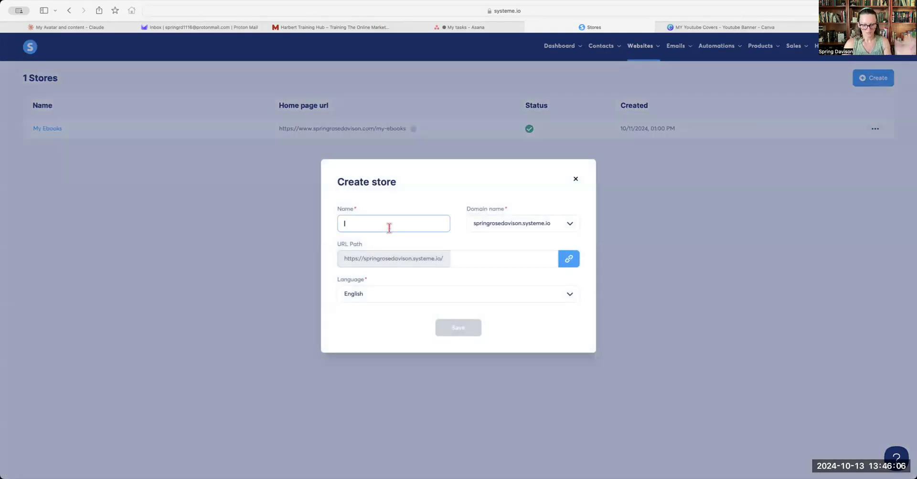
text(Spring)
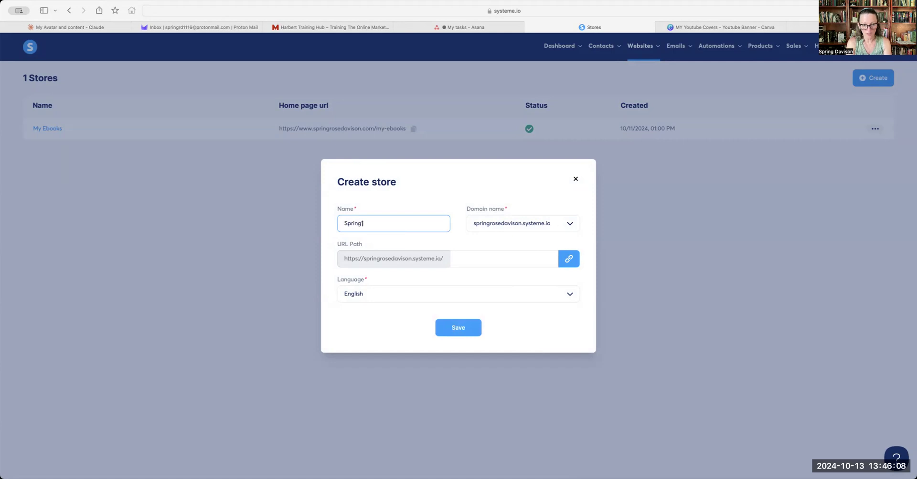
text('s Courses)
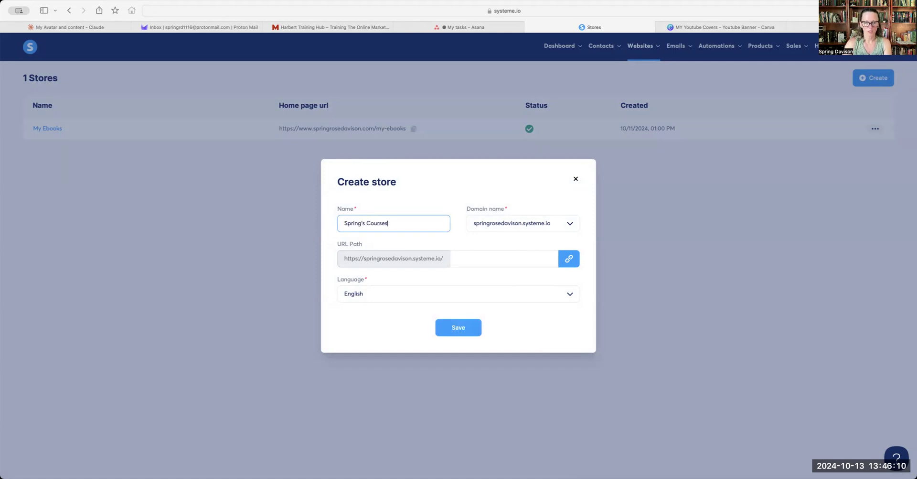
click(493, 231)
click(510, 259)
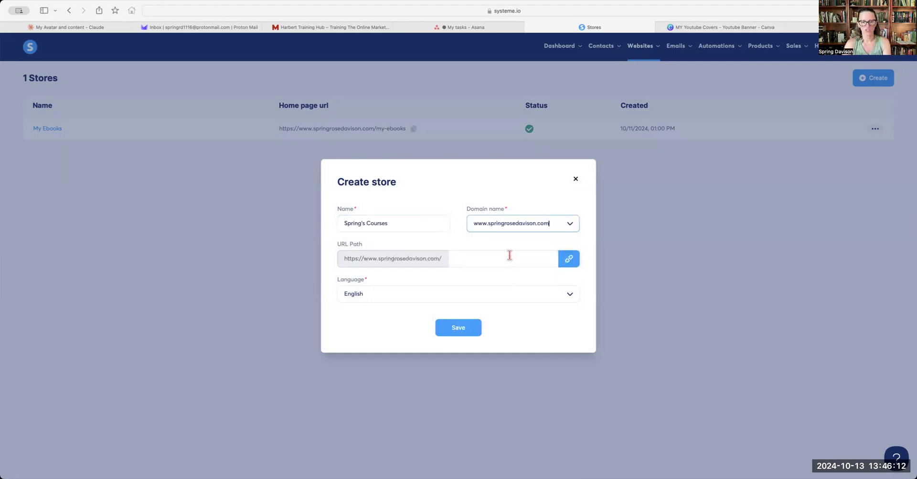
click(509, 256)
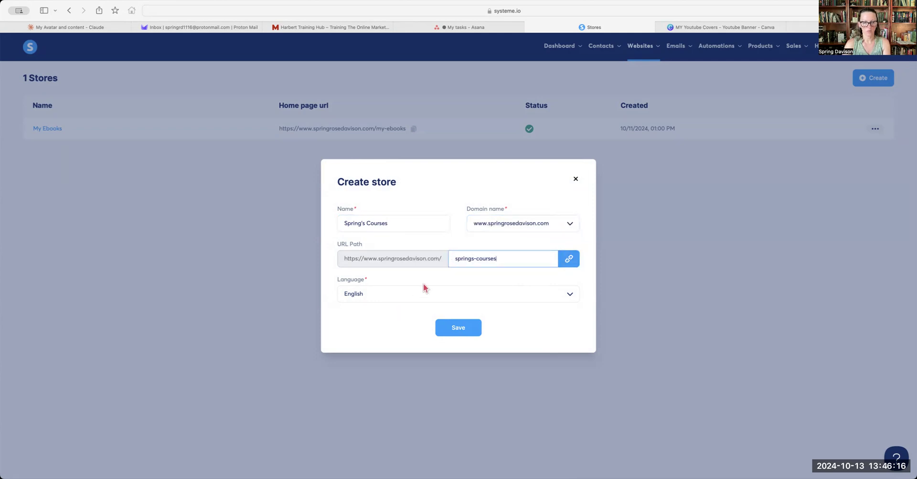
click(457, 331)
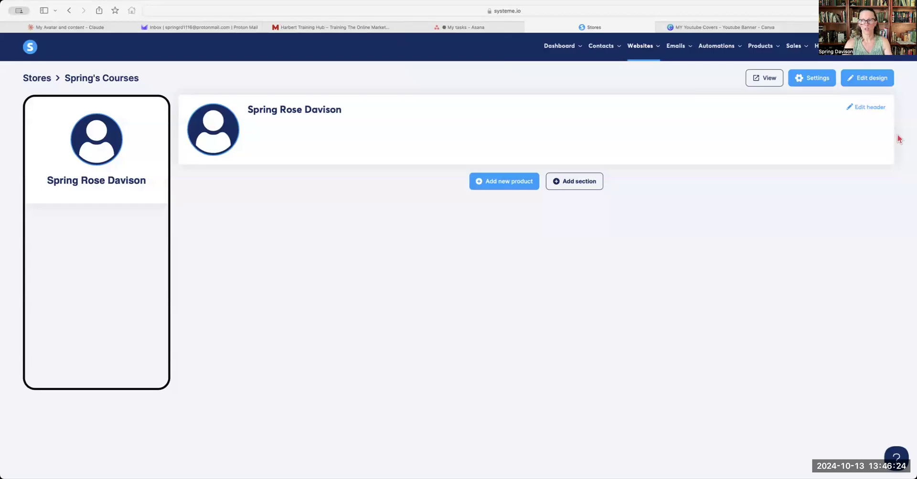
Open the new store's design themes
click(868, 80)
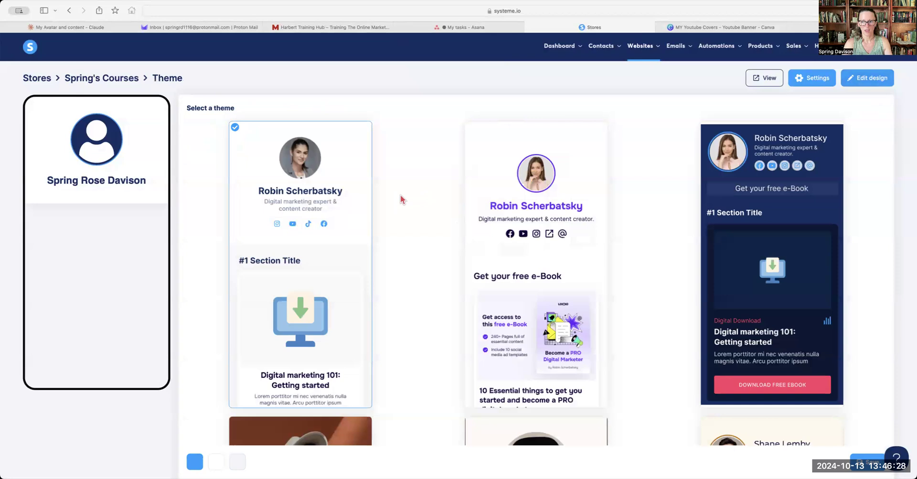
scroll(422, 205, down, 3)
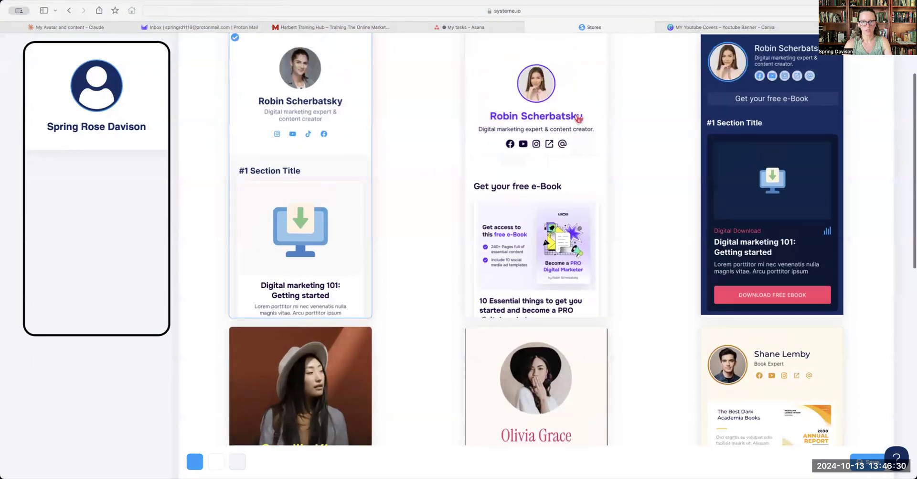
Try out the purple e-book theme, the black-and-yellow photography theme and the pink beauty influencer theme on the store
click(579, 118)
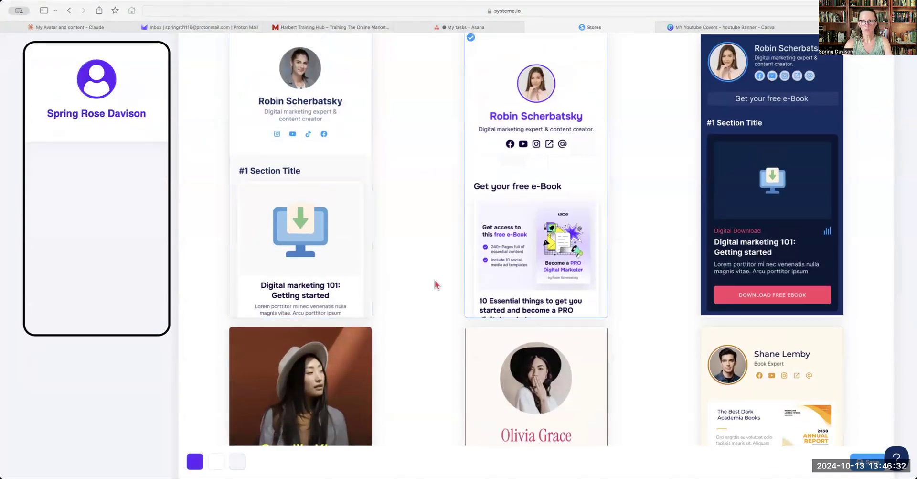
scroll(435, 285, down, 5)
click(297, 273)
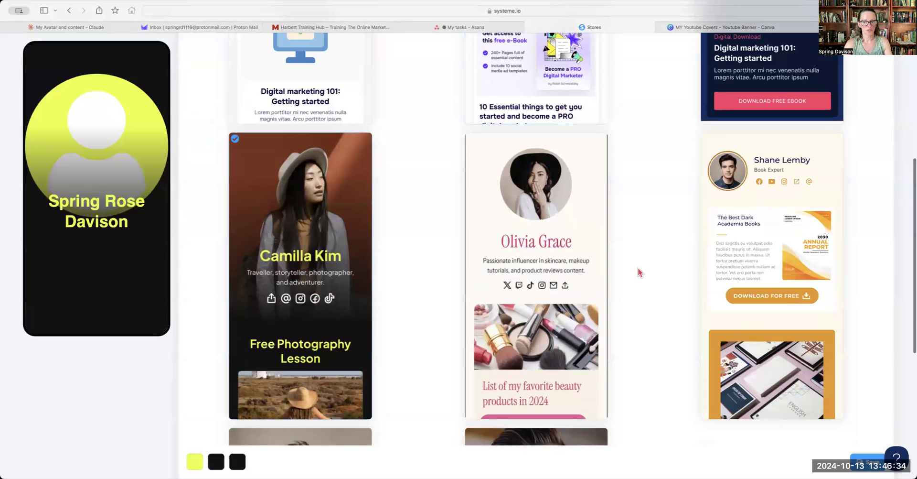
click(576, 228)
scroll(414, 242, down, 3)
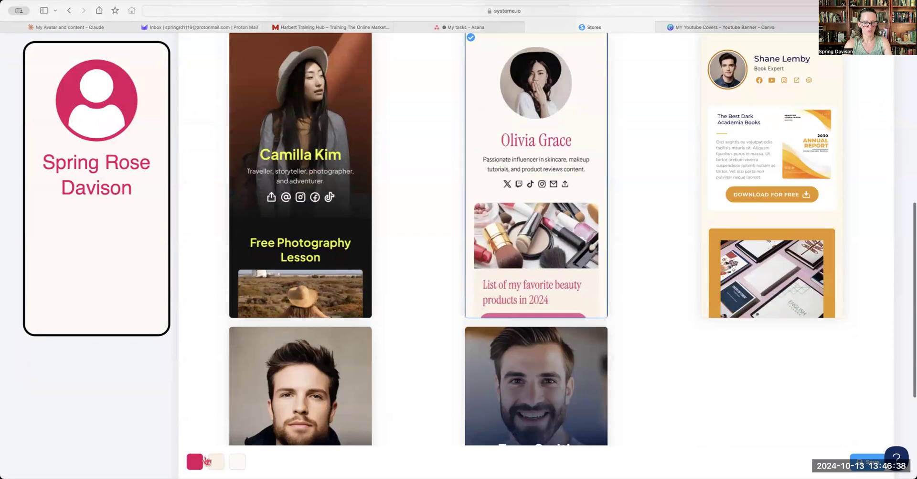
Try a bright green primary colour on the pink beauty influencer theme
click(238, 462)
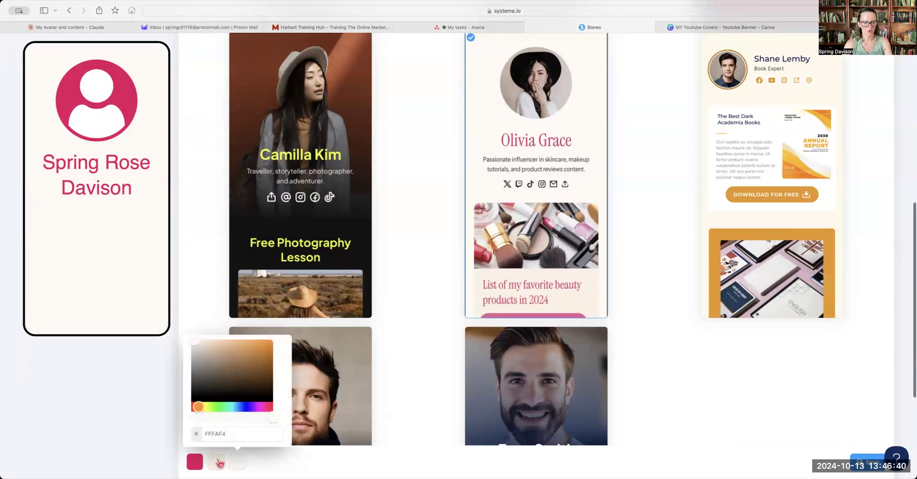
click(218, 462)
click(195, 461)
drag(225, 406, 171, 411)
click(399, 319)
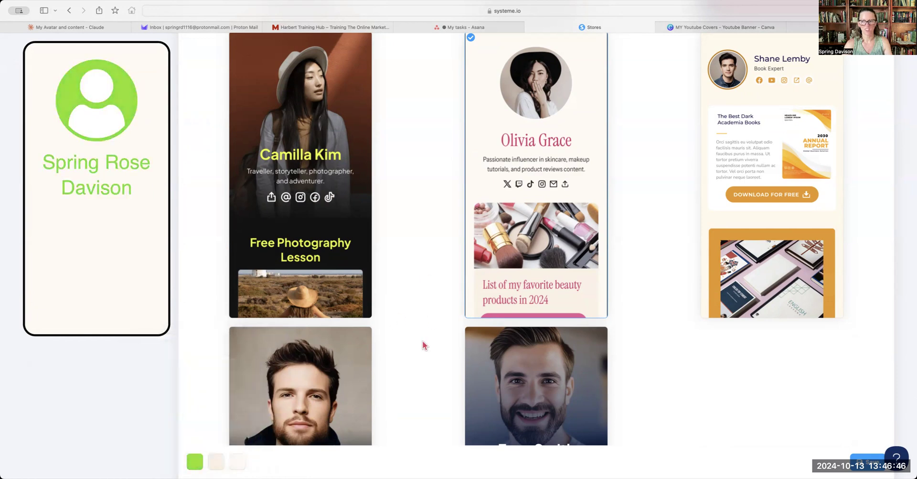
Try the dark theme with blue accents for a digital marketing expert and compare it with the other themes
scroll(425, 341, down, 5)
click(321, 304)
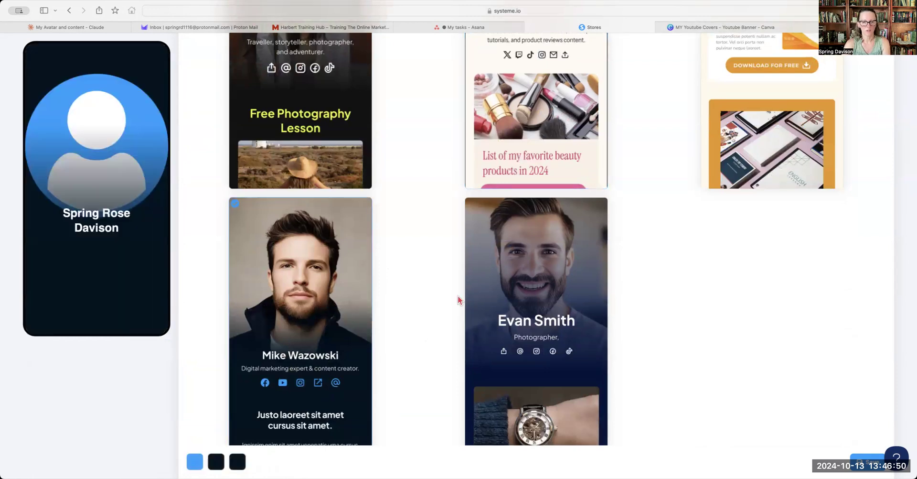
scroll(334, 310, down, 3)
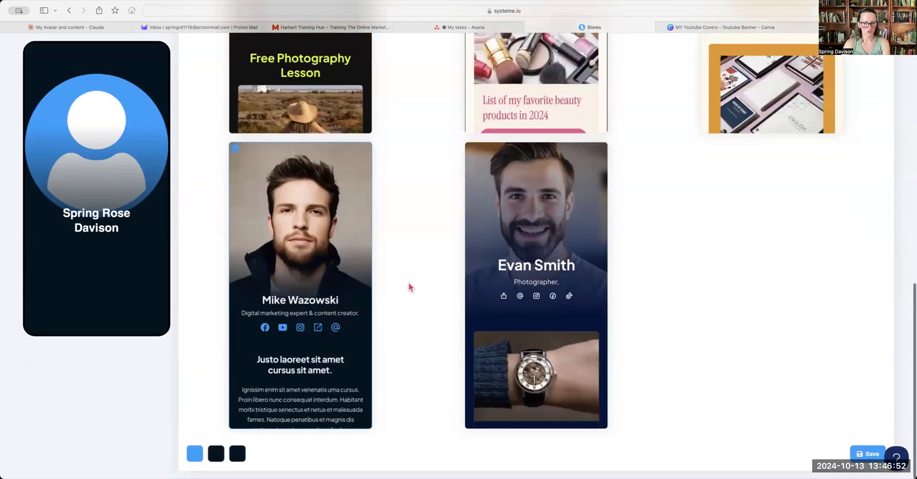
scroll(409, 284, up, 3)
scroll(409, 287, up, 10)
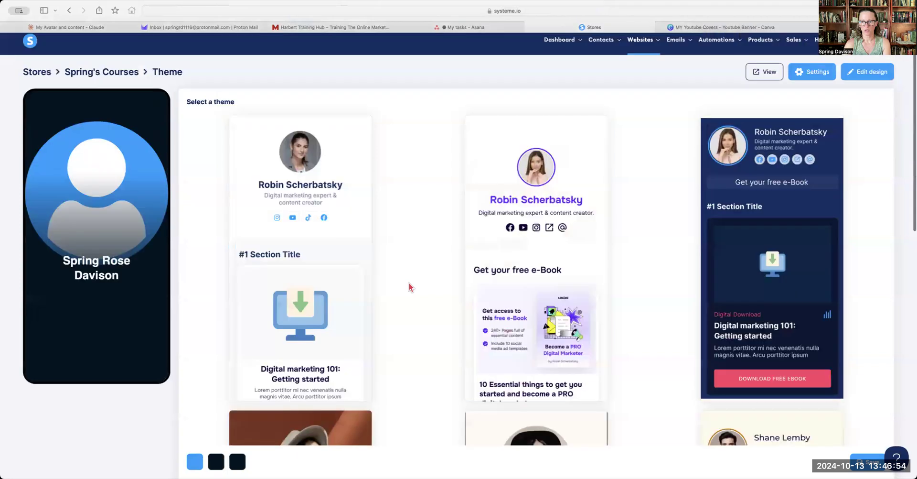
Apply the cream and orange Book Expert theme to the store
scroll(564, 261, down, 5)
click(777, 239)
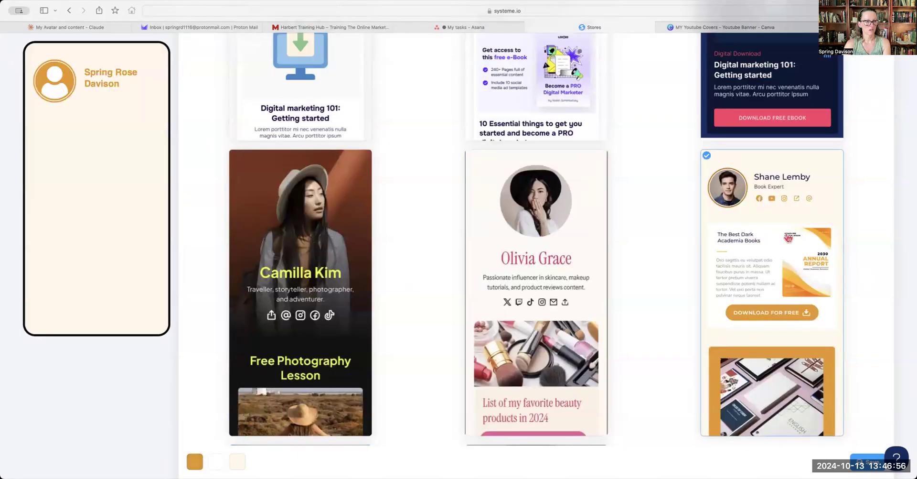
scroll(760, 334, down, 3)
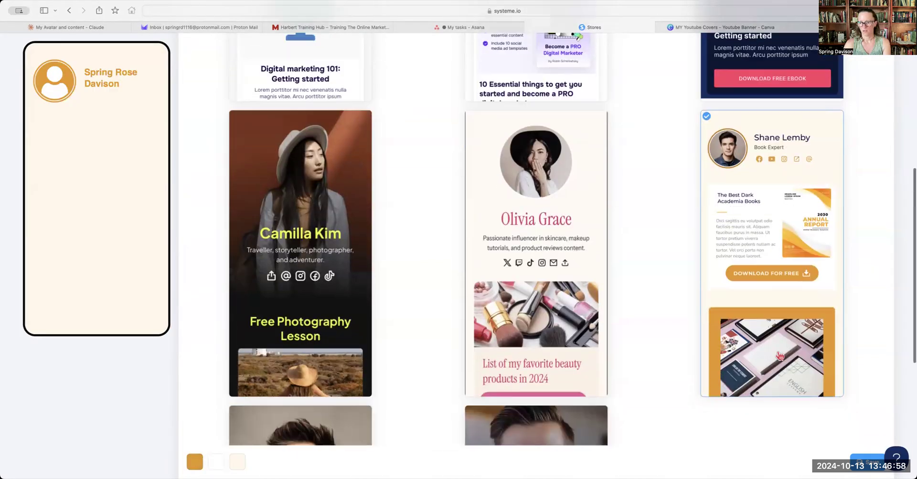
scroll(779, 352, up, 5)
Set the theme's primary colour to muted green 3d7c69 with slightly reduced opacity and save the design
click(203, 464)
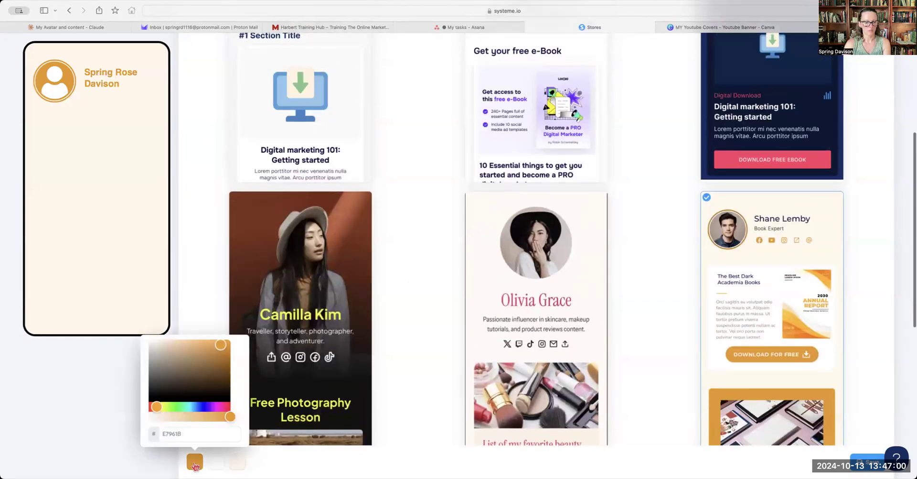
click(196, 407)
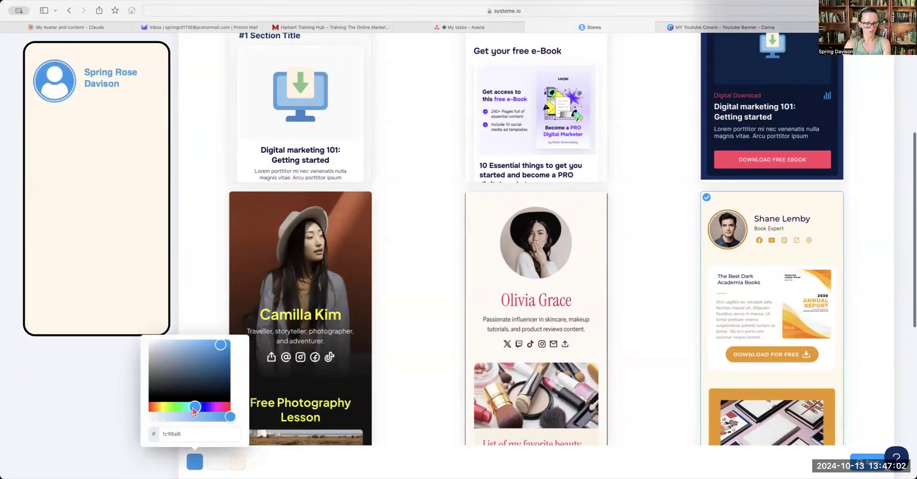
drag(195, 409, 190, 409)
drag(221, 351, 194, 358)
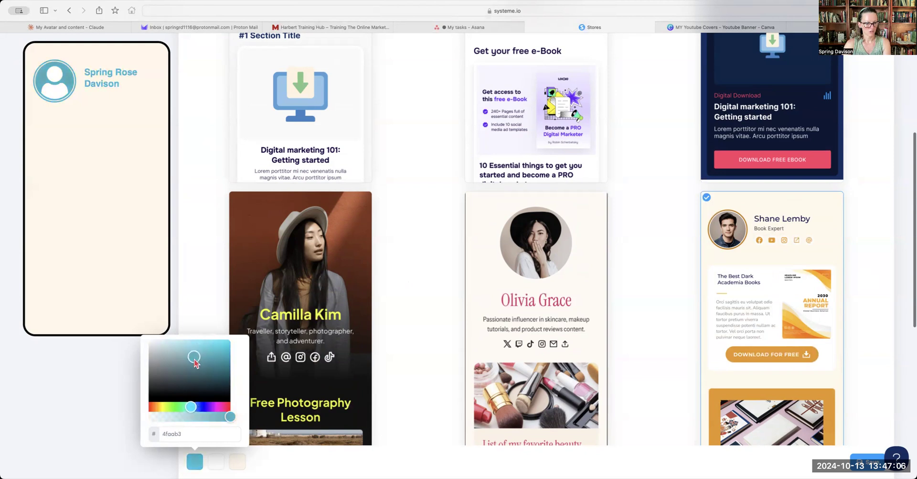
drag(190, 407, 185, 408)
drag(194, 358, 191, 370)
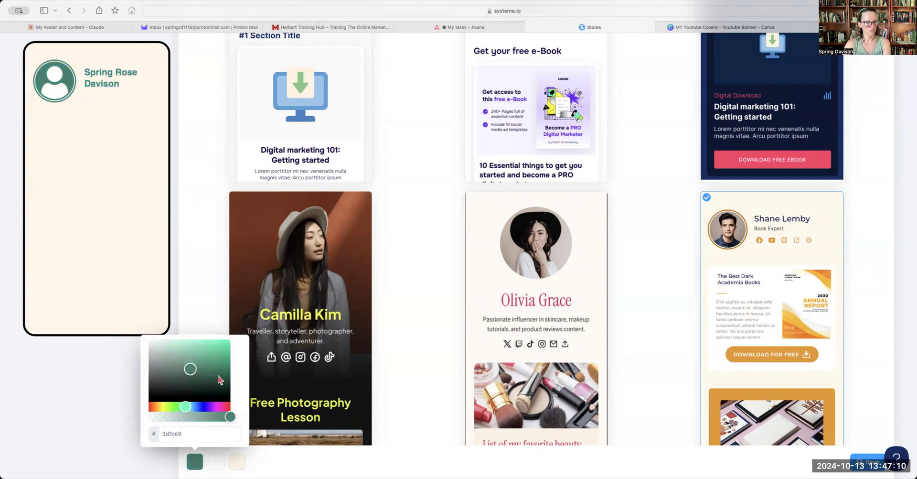
drag(229, 417, 219, 421)
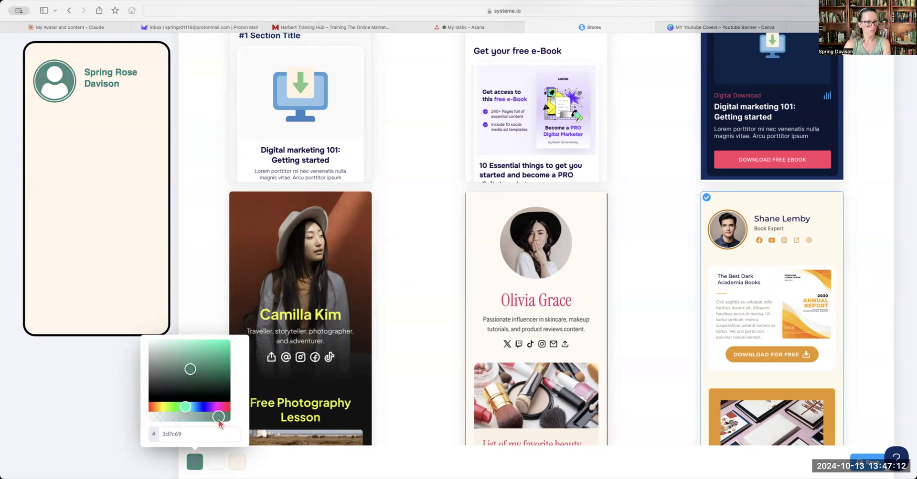
click(415, 399)
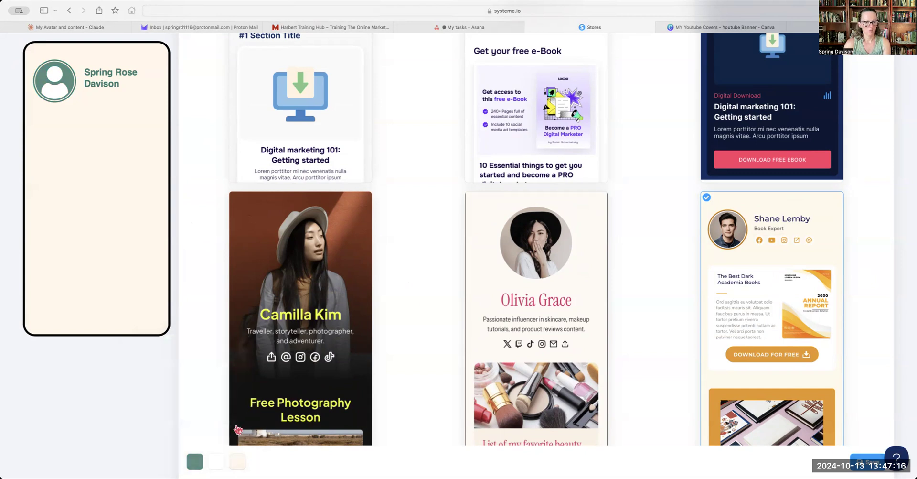
scroll(217, 466, down, 3)
scroll(217, 466, down, 1)
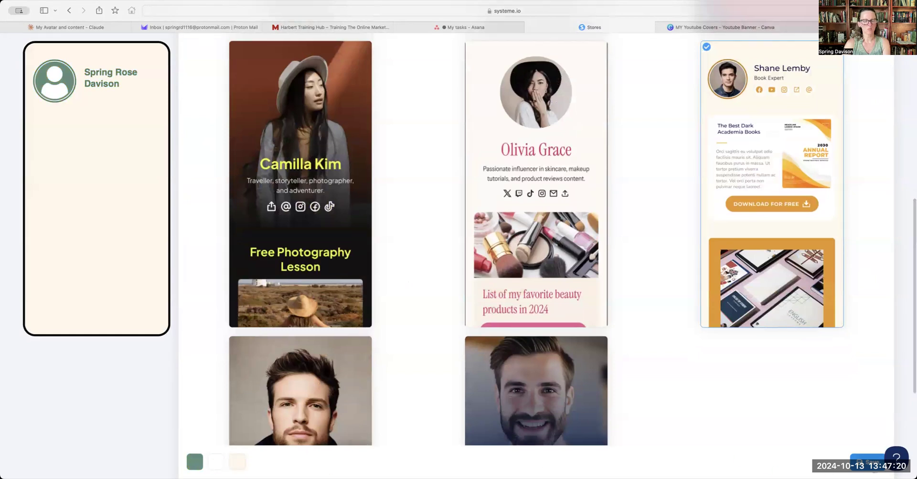
click(868, 462)
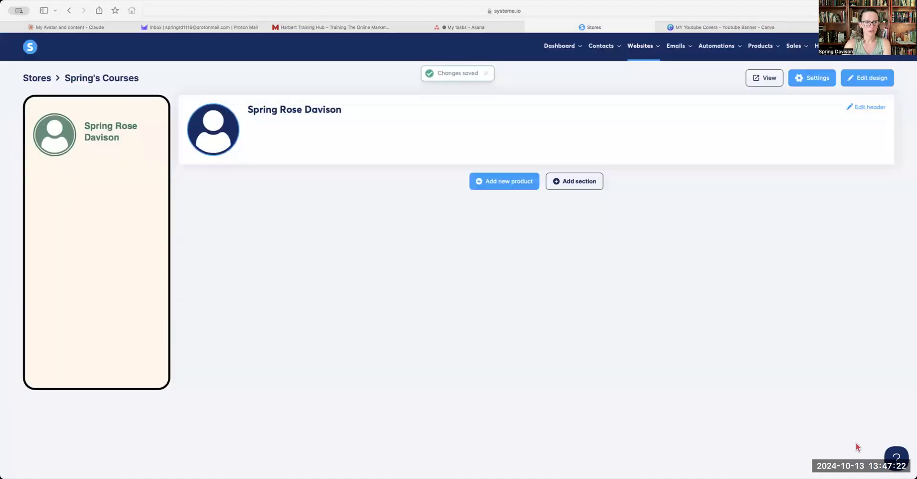
Enable credit card (Stripe) payments in the store settings and save them
click(808, 79)
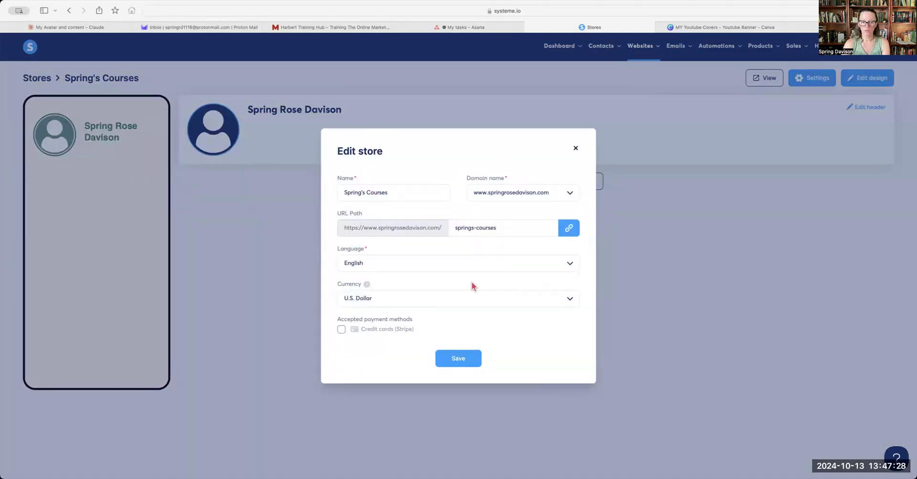
click(341, 330)
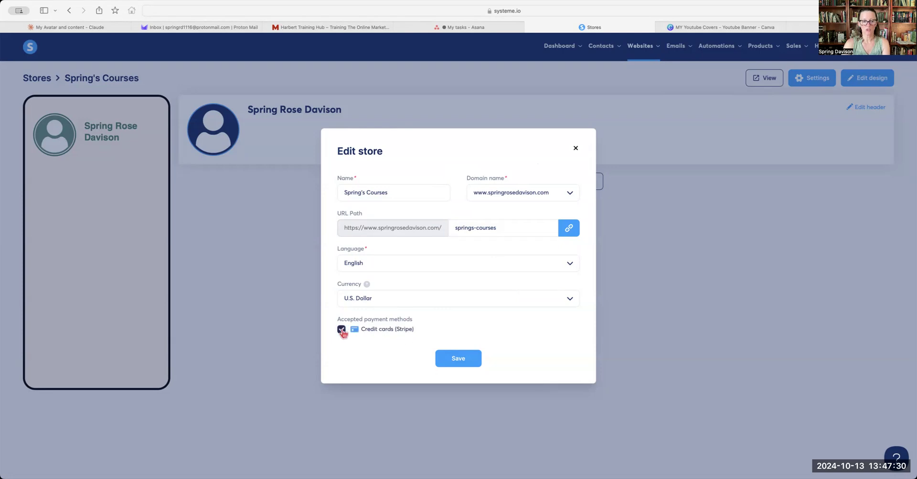
click(459, 359)
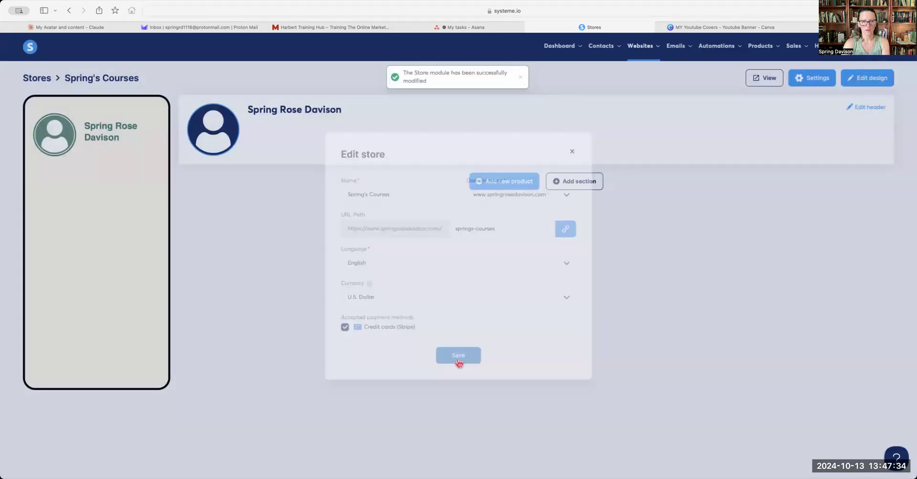
Edit the store header and upload the portrait photo with the bookshelf background as its profile image
click(872, 108)
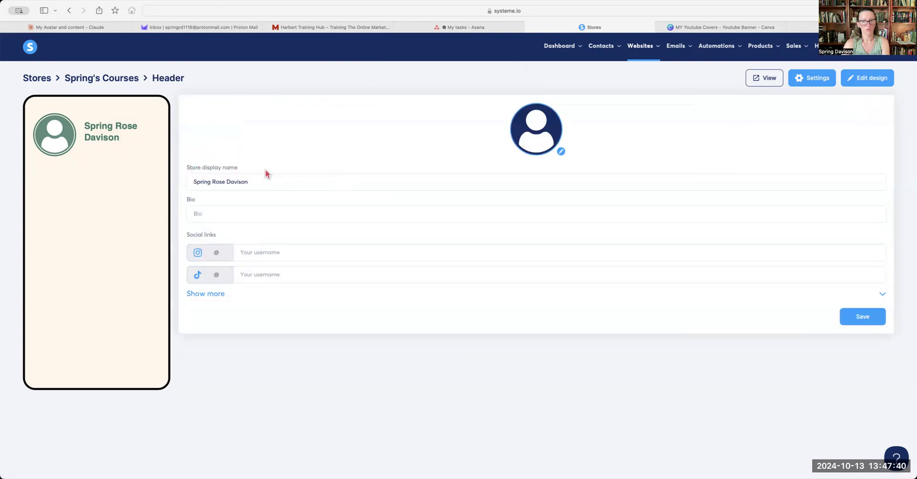
click(561, 152)
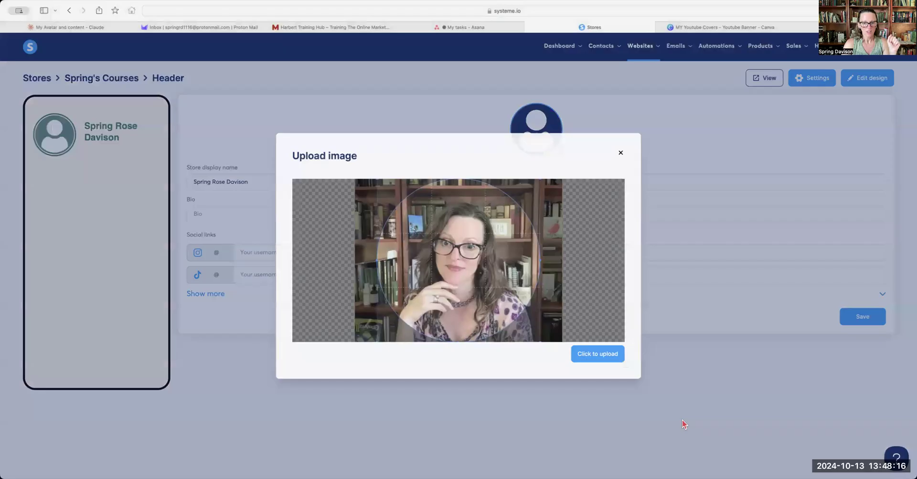
click(593, 361)
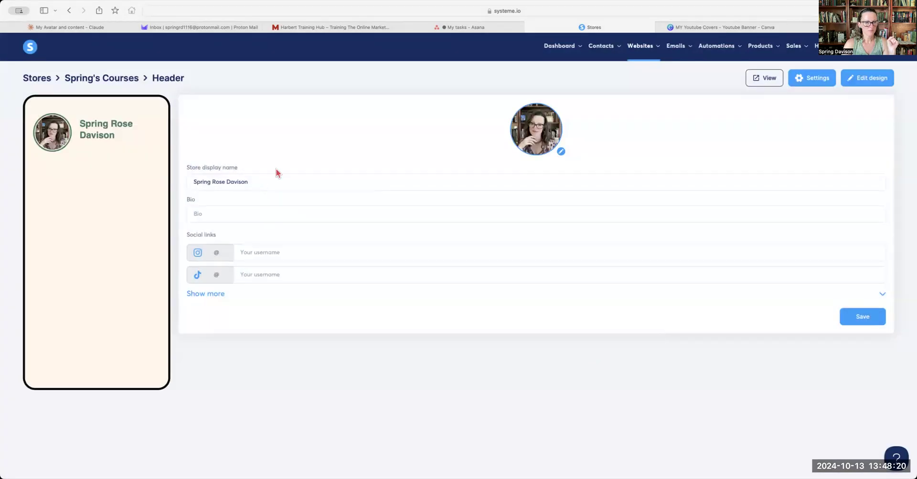
Enter the header bio as "Making Processes simple and easy for you!"
click(235, 214)
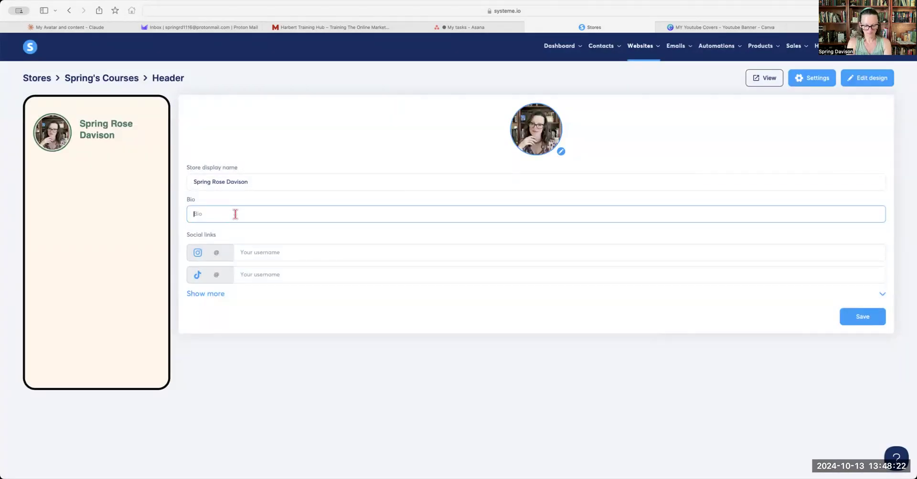
text(Makgin)
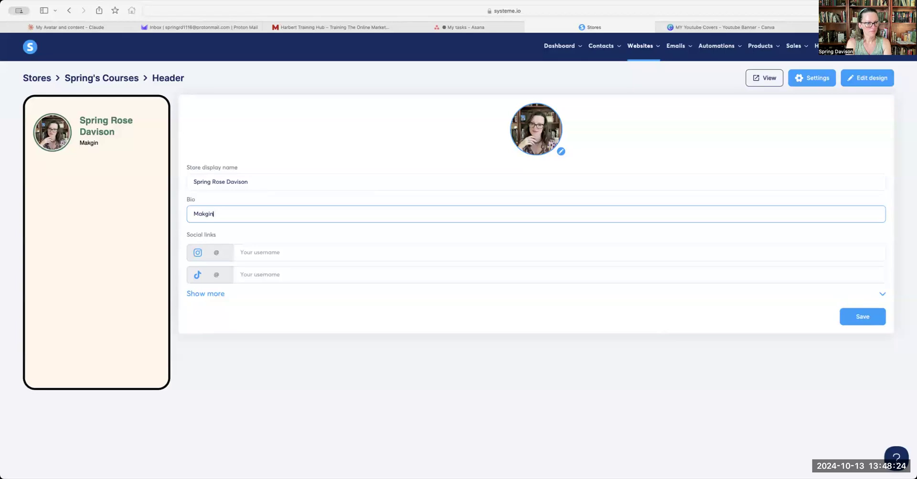
key(BackSpace)
key(BackSpace)
key(BackSpace)
text(ing Proc)
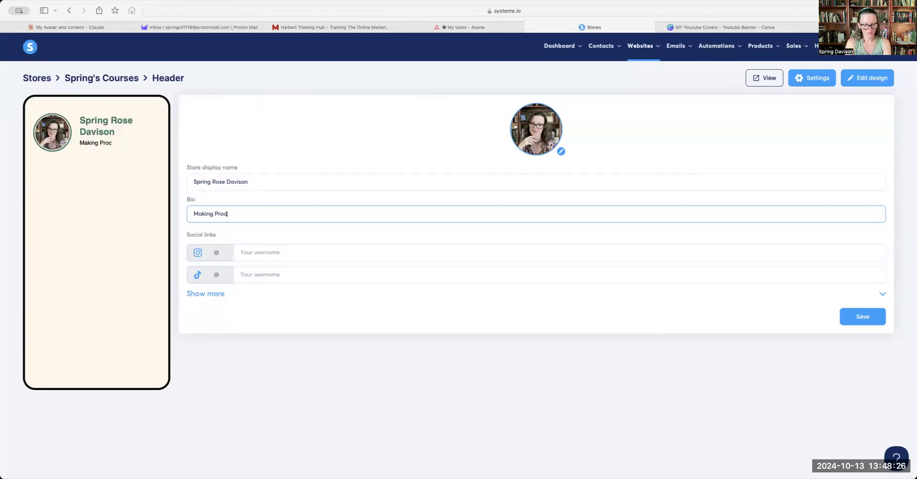
text(le an)
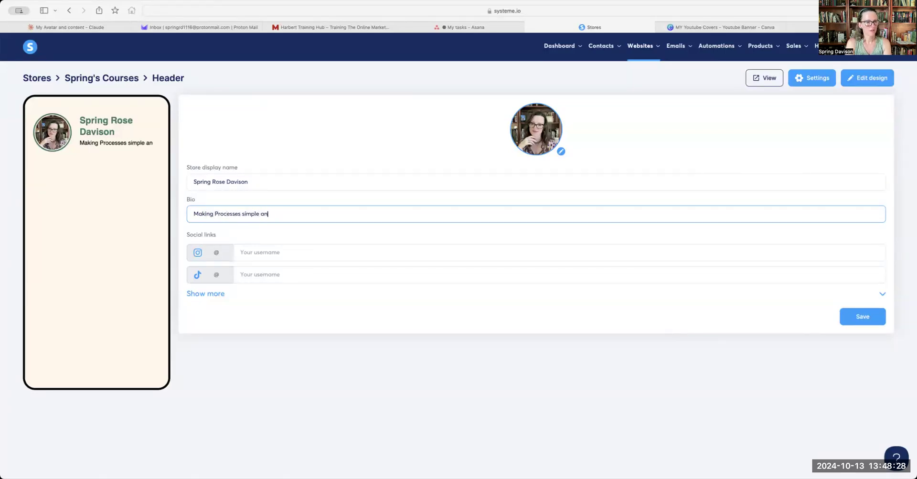
text(d esay for you!)
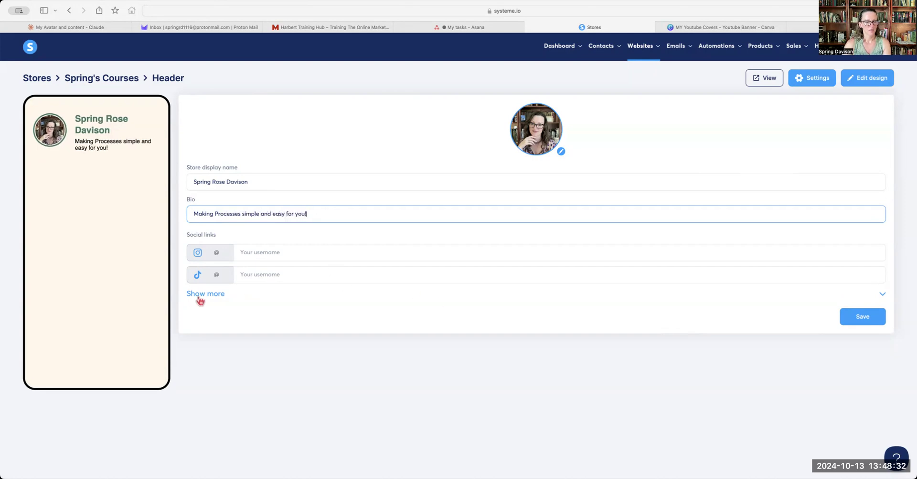
Expand the list of social links and fill in the owner's Instagram username
click(198, 296)
click(268, 249)
text(sprin)
key(BackSpace)
key(BackSpace)
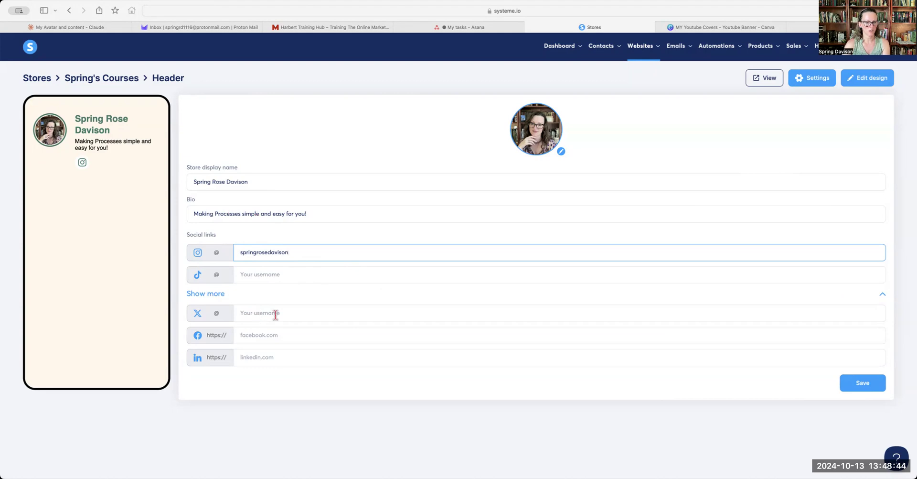
Open Facebook in a new browser tab and copy the web address of the owner's personal profile
click(272, 337)
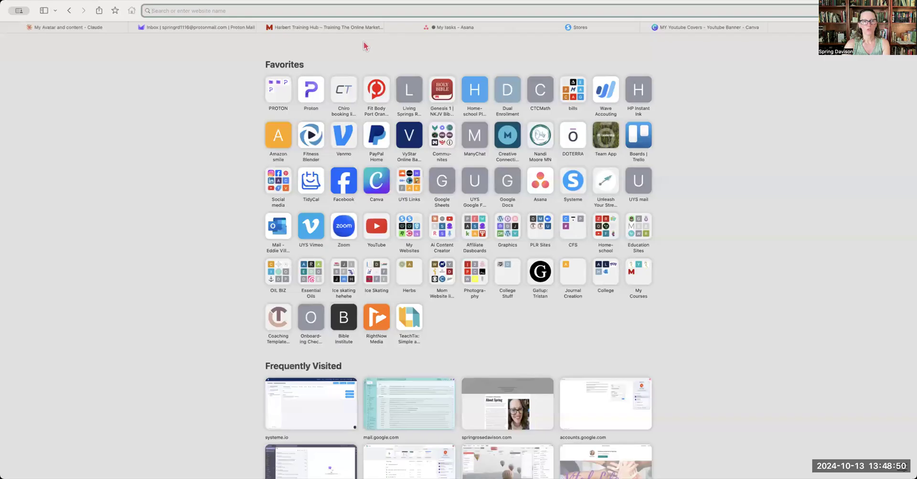
key(super+t)
click(343, 184)
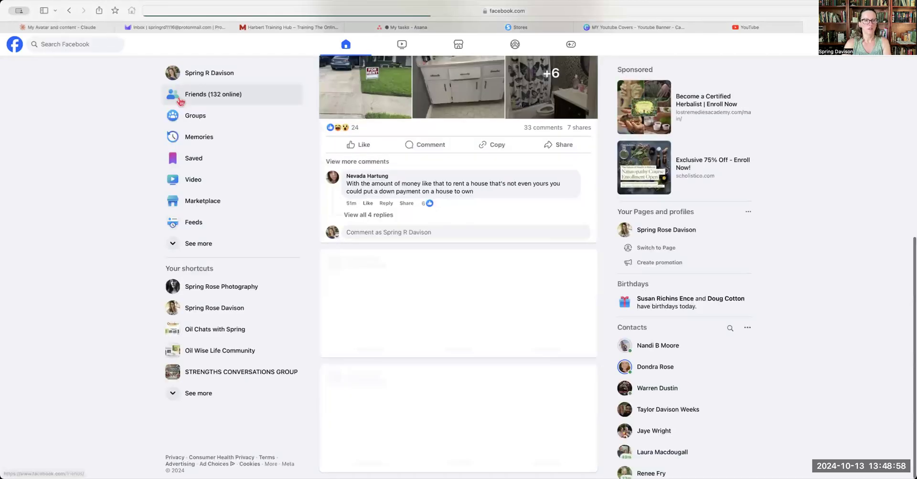
click(206, 73)
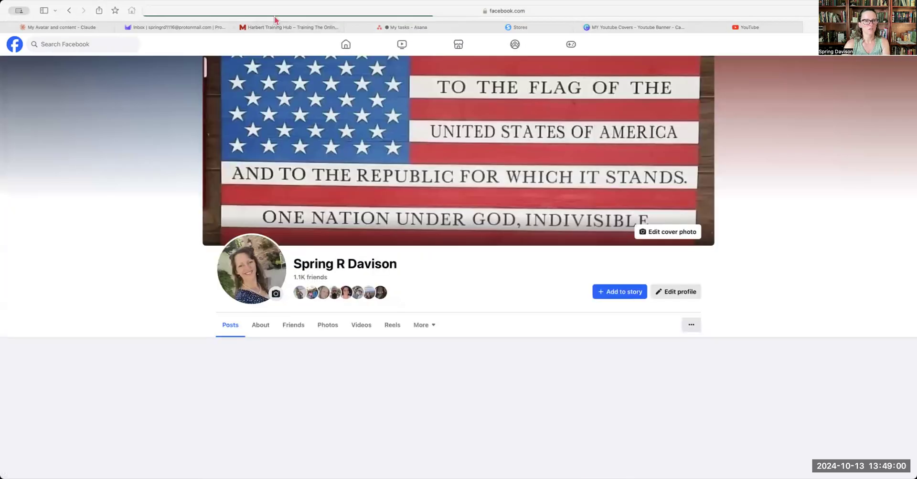
click(274, 16)
right_click(231, 11)
click(243, 24)
Return to the systeme.io store, paste the copied profile address as the Facebook link and save the header
click(547, 28)
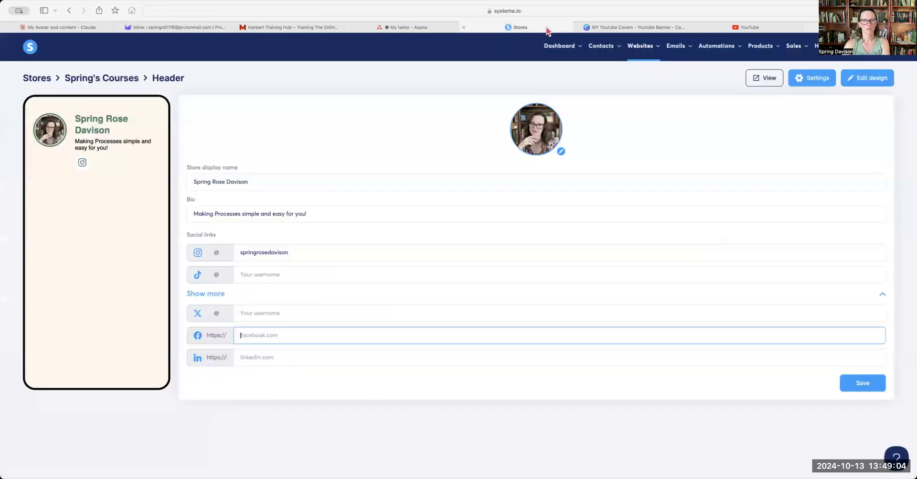
key(super+v)
click(855, 390)
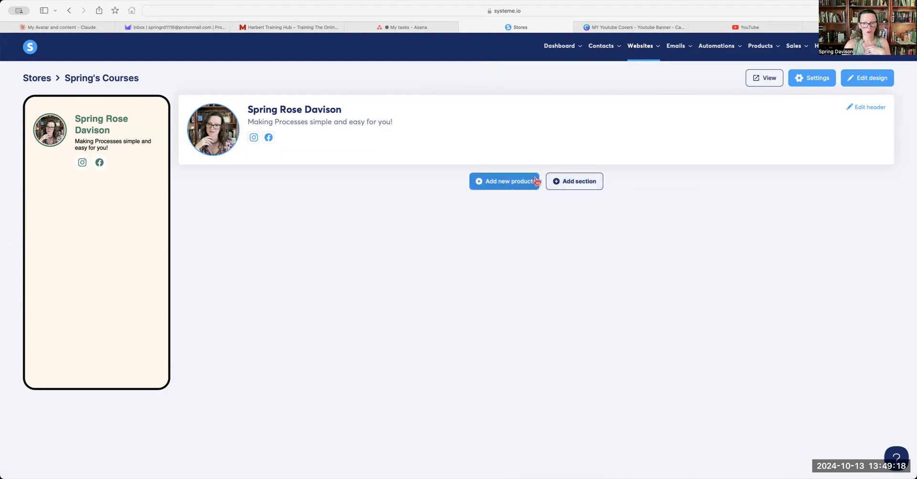
Add a section named "Courses" to the store
click(579, 184)
click(482, 266)
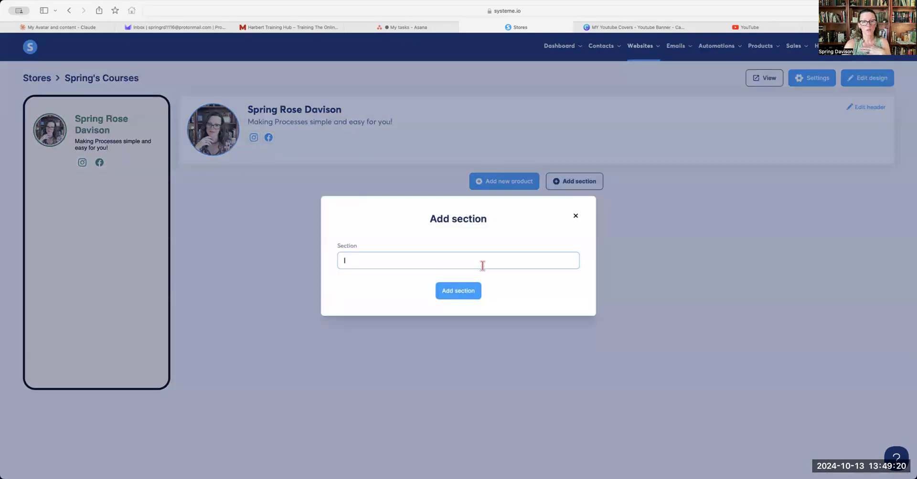
text(Cour)
click(459, 292)
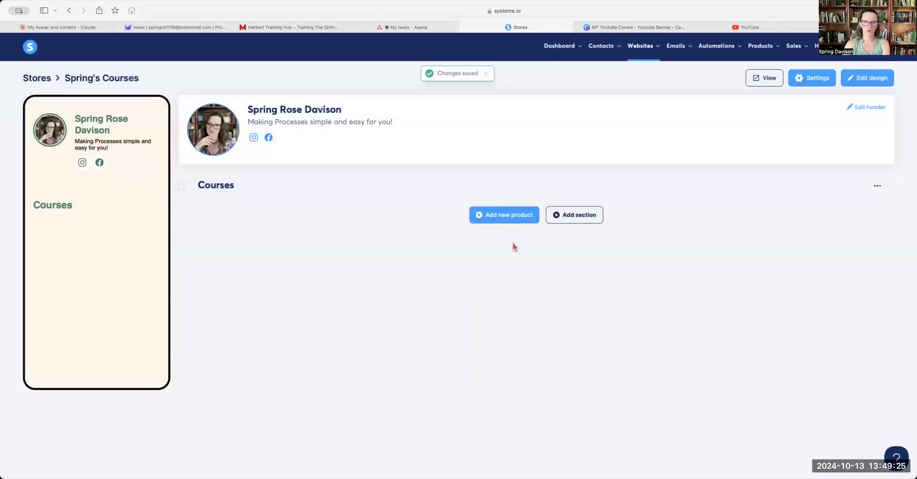
Add a section named "Ebooks" to the store
click(564, 217)
click(422, 261)
text(Ebooks)
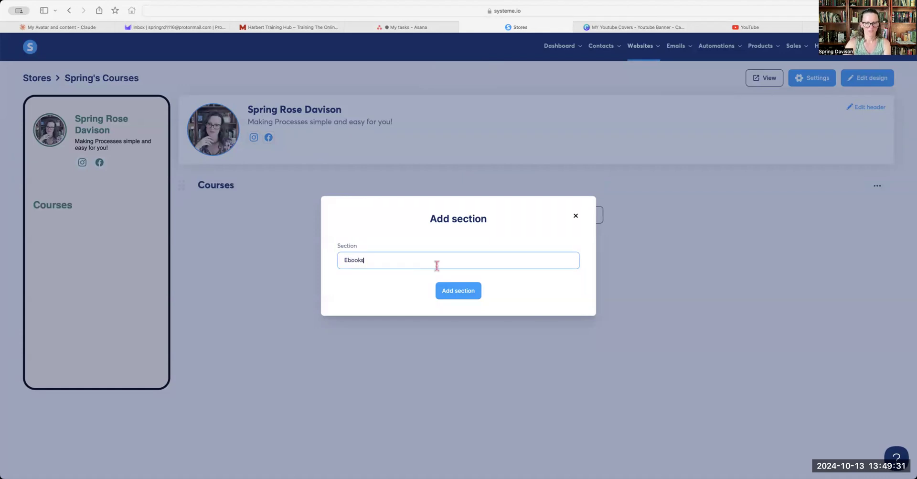
click(456, 291)
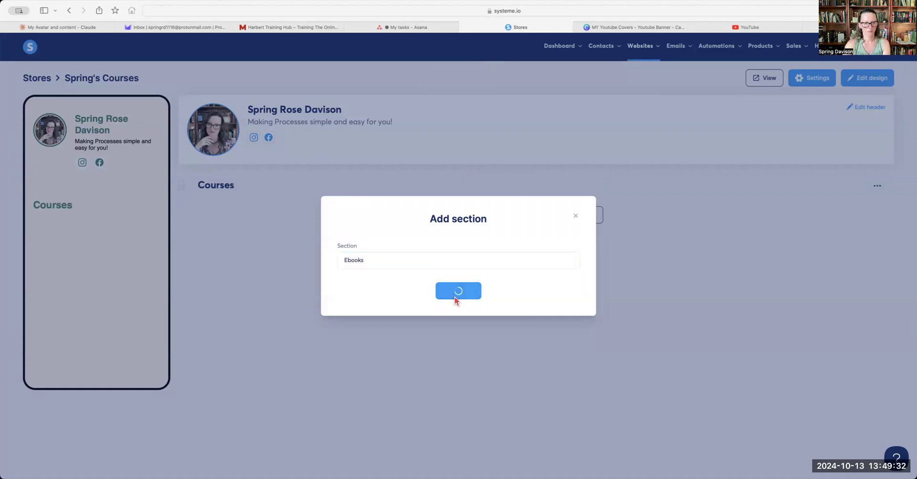
Add a section named "Connect with Me" to the store
click(555, 254)
click(449, 261)
text(Co)
text(nnect iwth Me)
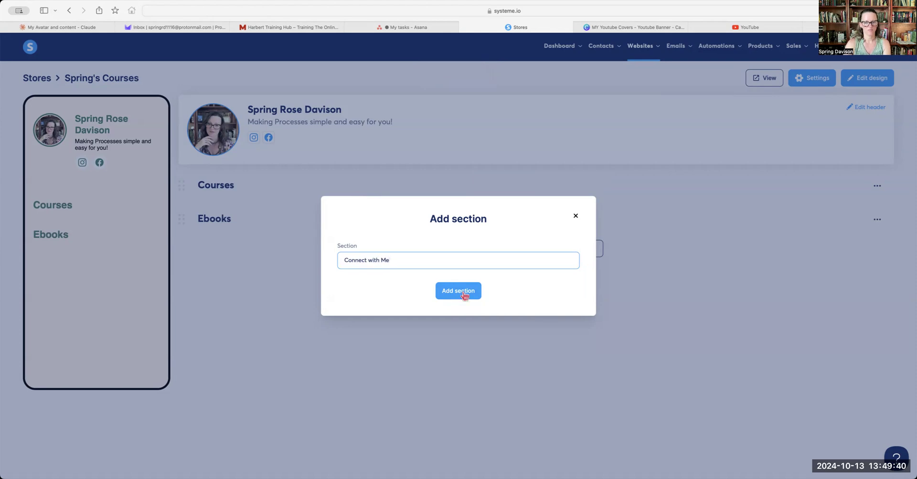
click(464, 295)
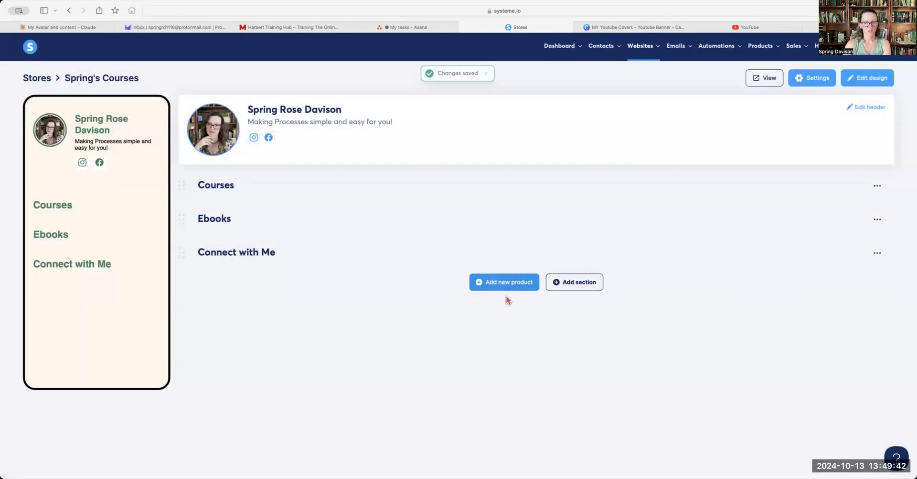
View the edit dialog of the Courses section and close it without changing the name
click(877, 186)
click(849, 191)
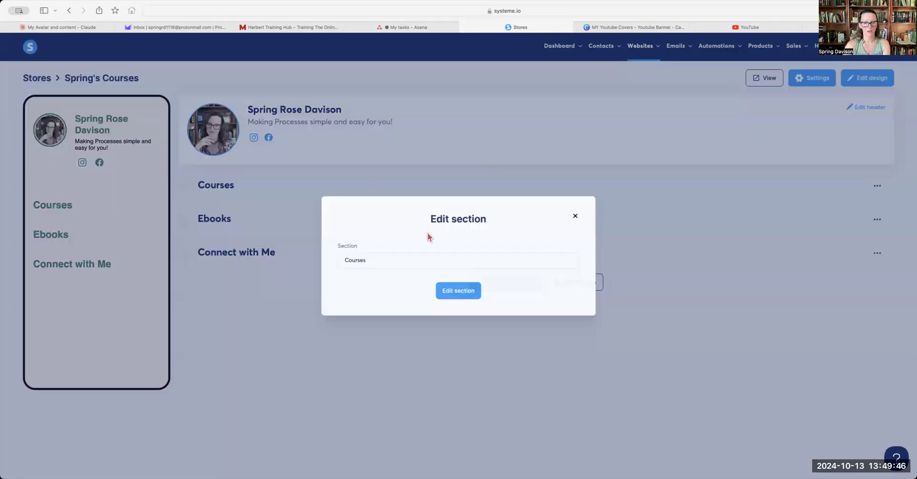
click(576, 217)
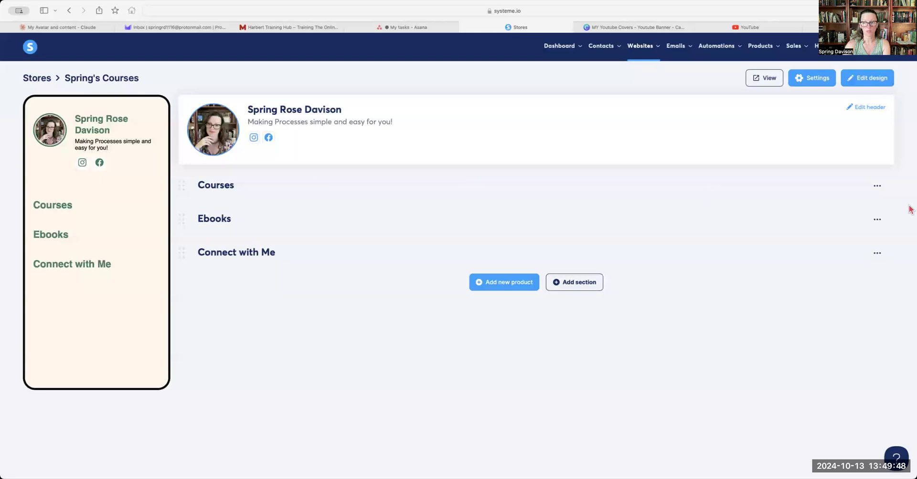
Add a new product of the "Collect emails" type to the store
click(509, 286)
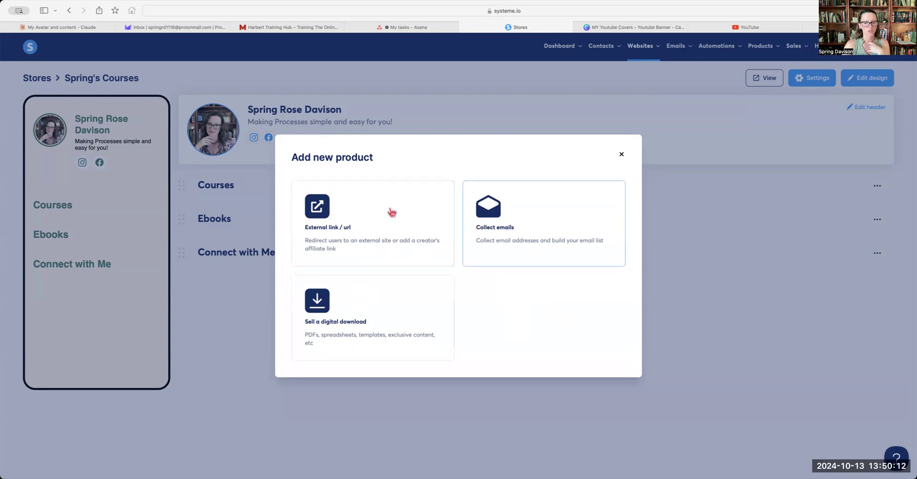
click(480, 231)
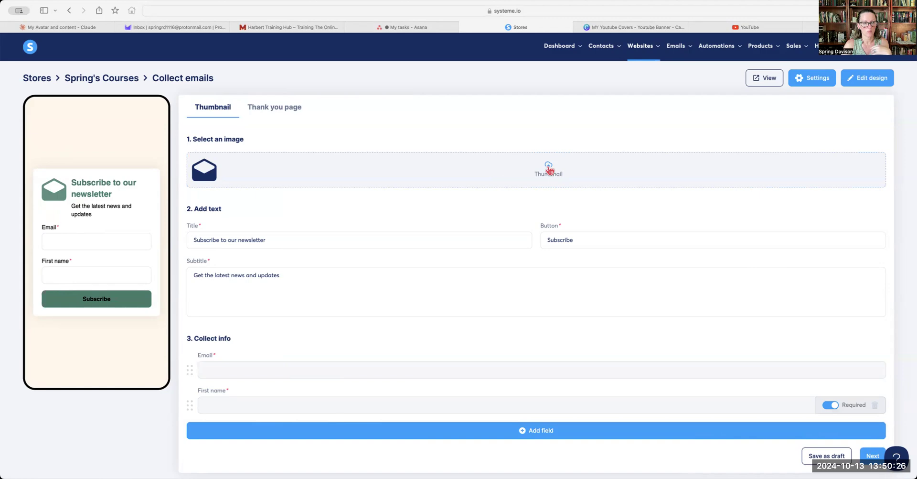
Try the photo of a laptop showing an envelope as the newsletter form's thumbnail, and remove it again
click(549, 167)
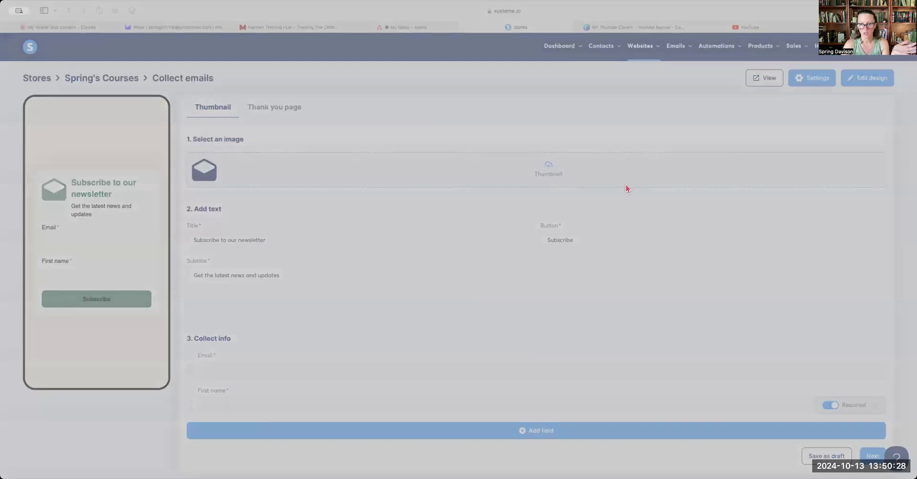
click(674, 423)
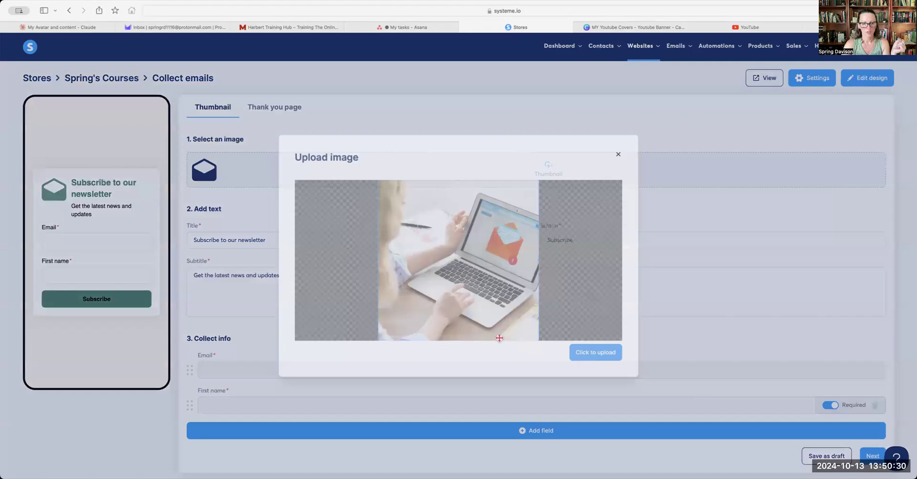
click(597, 358)
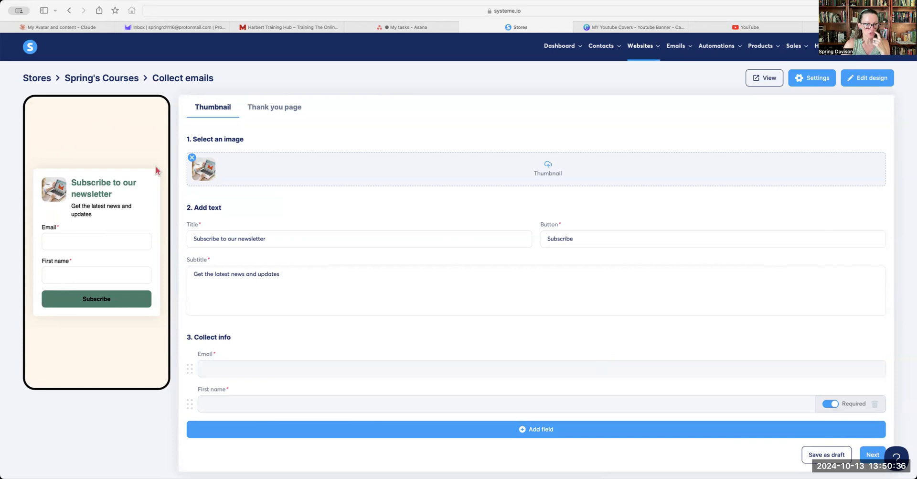
click(192, 158)
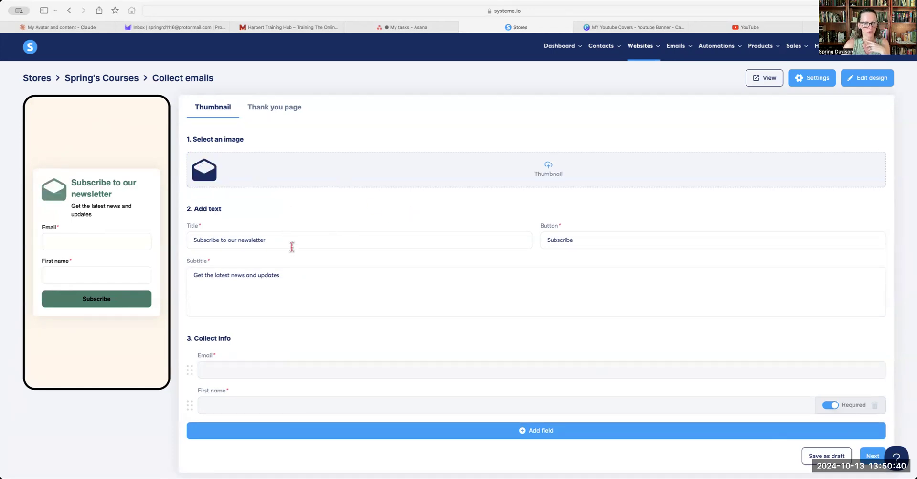
Change the newsletter form's subtitle to "Get the latest news and updates!"
click(295, 237)
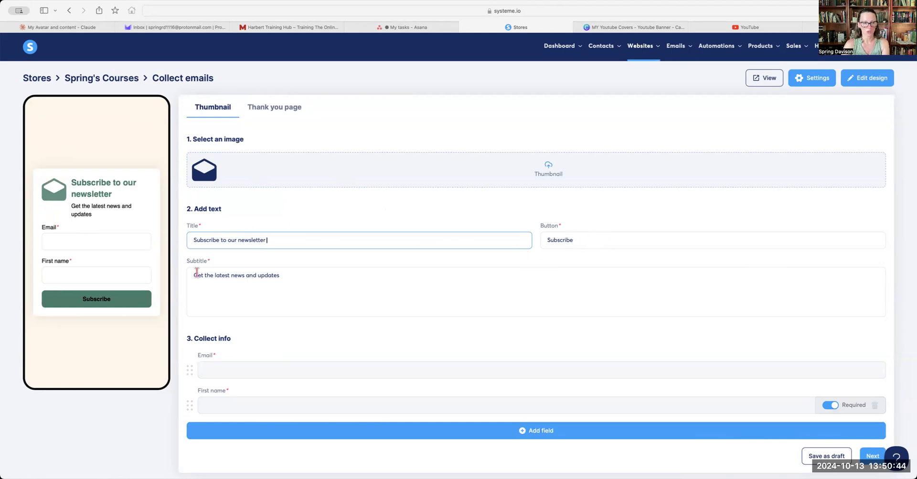
click(201, 276)
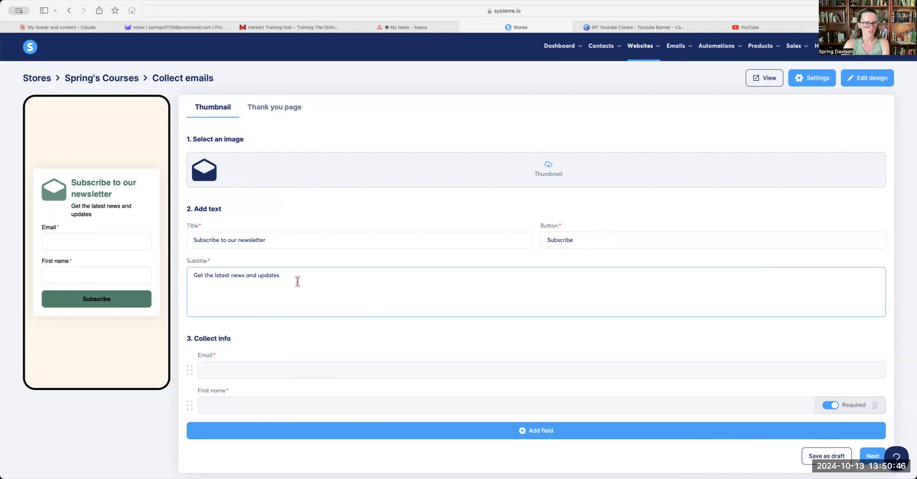
text(!)
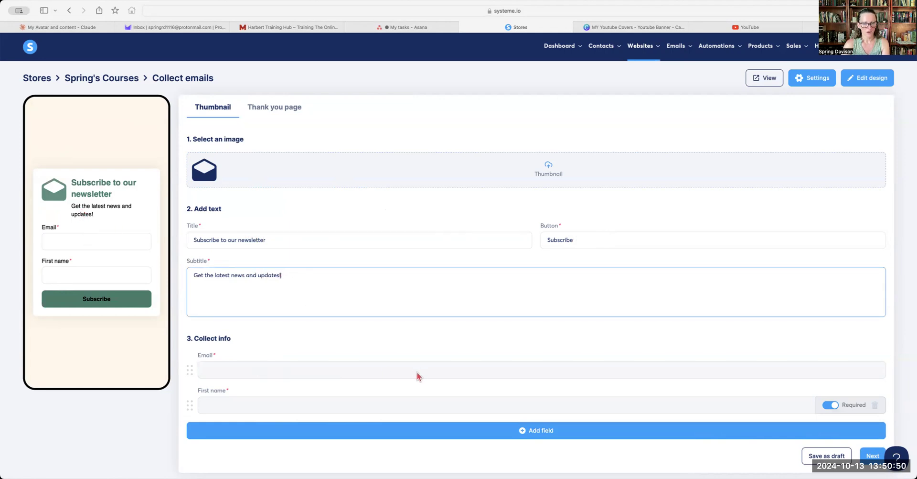
scroll(417, 371, down, 1)
scroll(423, 367, up, 3)
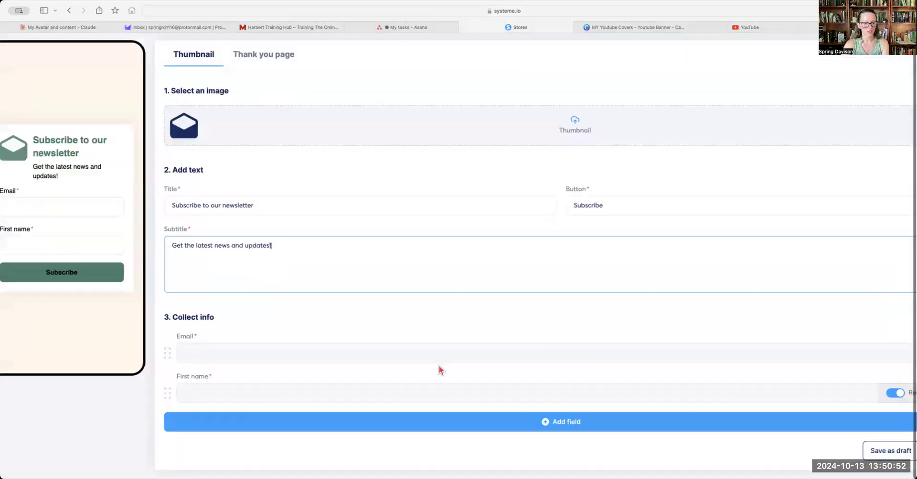
Add Last name as a required field to the information collected by the newsletter form
scroll(503, 383, down, 1)
scroll(503, 383, down, 2)
click(528, 428)
scroll(431, 351, down, 1)
scroll(431, 354, up, 1)
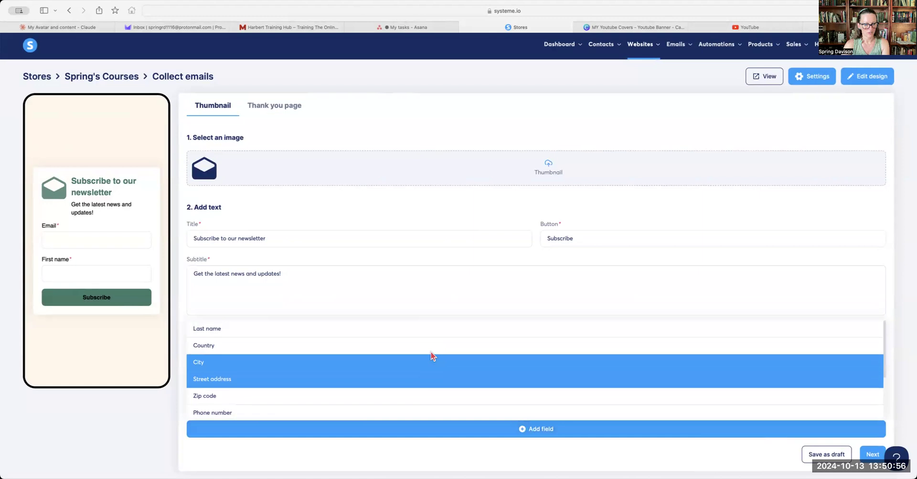
click(403, 332)
click(828, 444)
scroll(839, 439, down, 2)
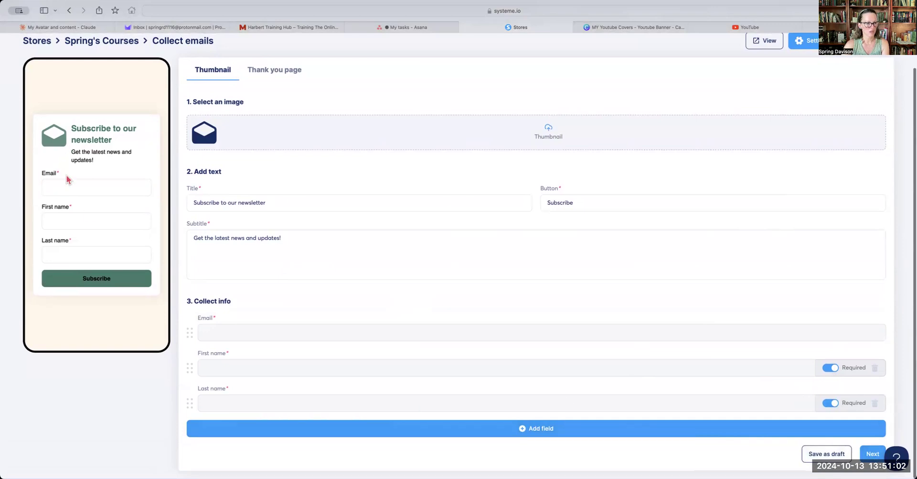
Continue to the newsletter form's thank-you page, keep its default text and publish the product
click(873, 453)
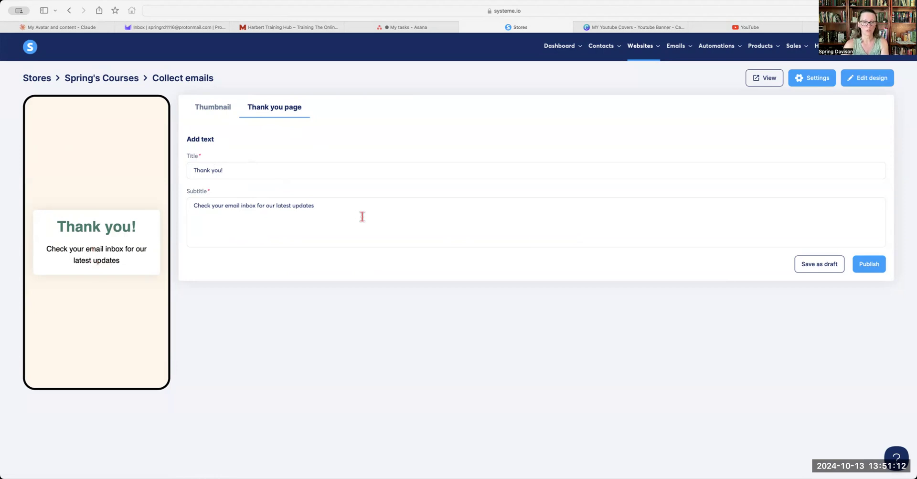
click(870, 265)
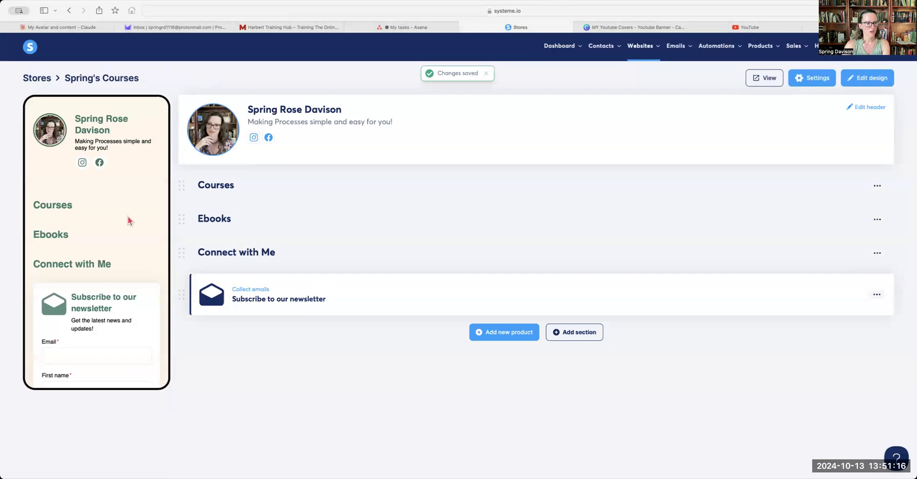
scroll(128, 216, down, 3)
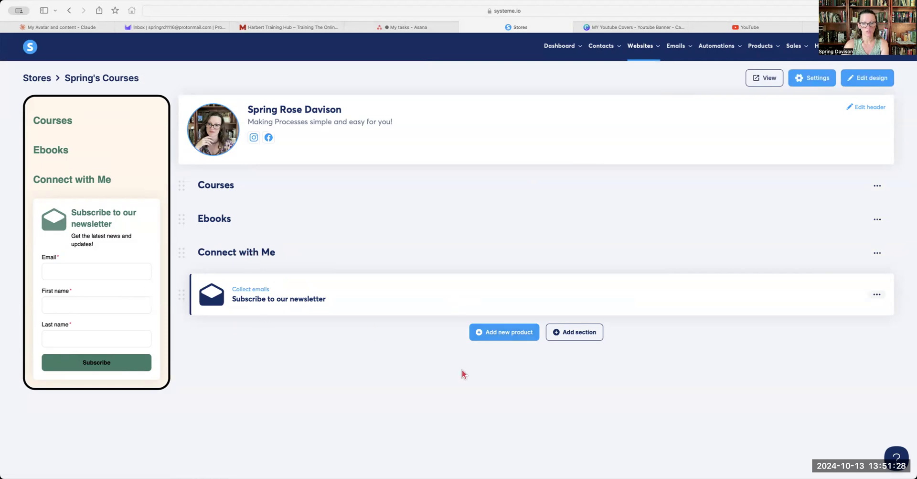
Add a new "External link / url" product and upload the mini course image as its thumbnail
click(511, 336)
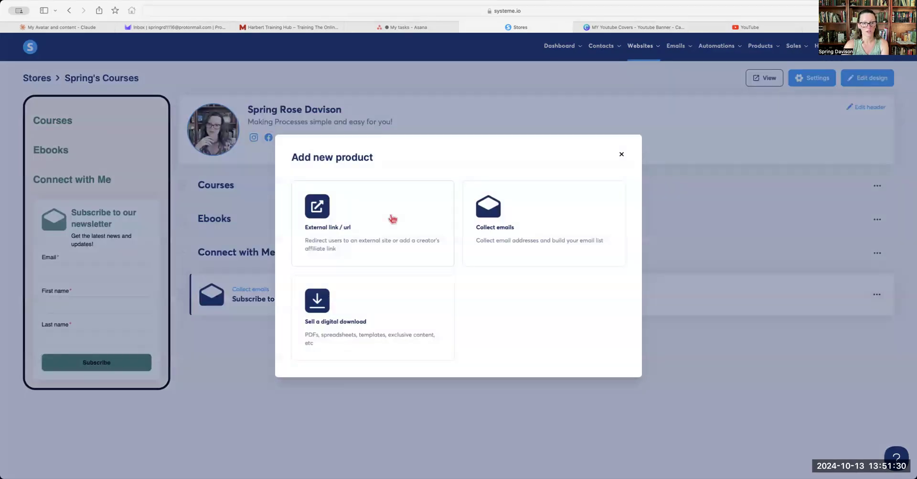
click(347, 223)
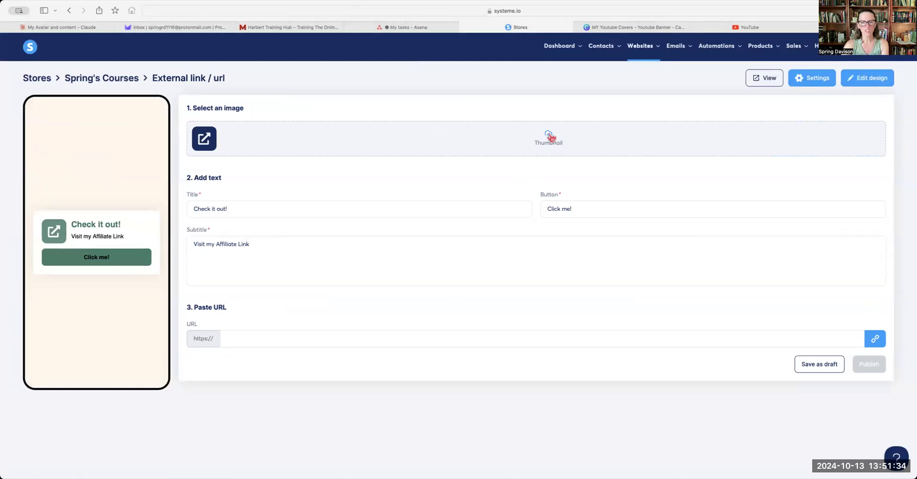
click(550, 138)
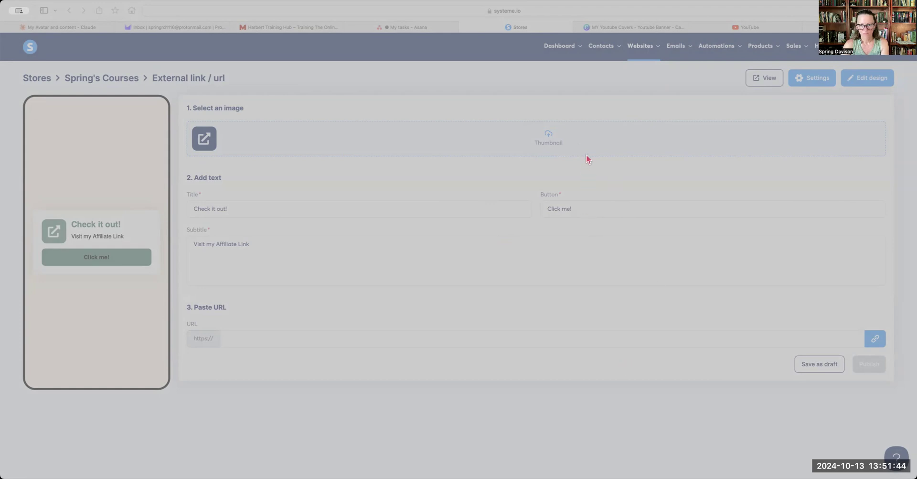
click(684, 419)
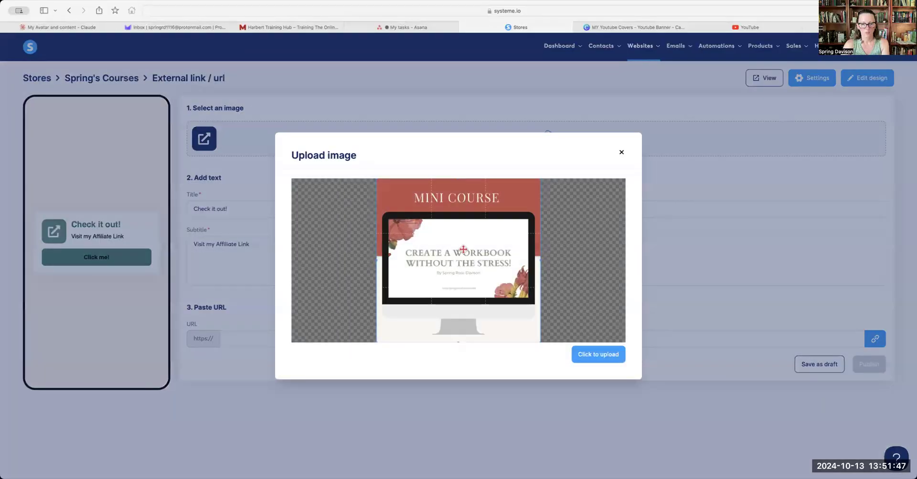
click(612, 358)
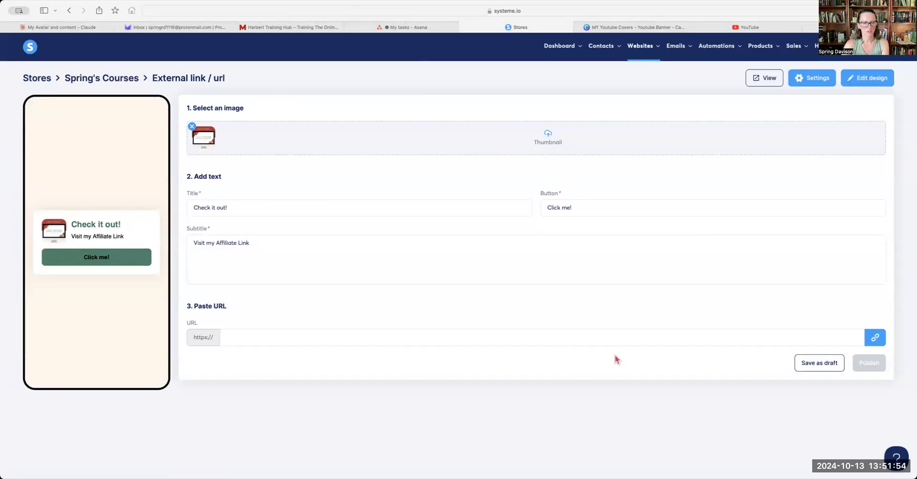
Set the external link product's title to "How to Create a Workbook without stress!"
drag(245, 205, 175, 207)
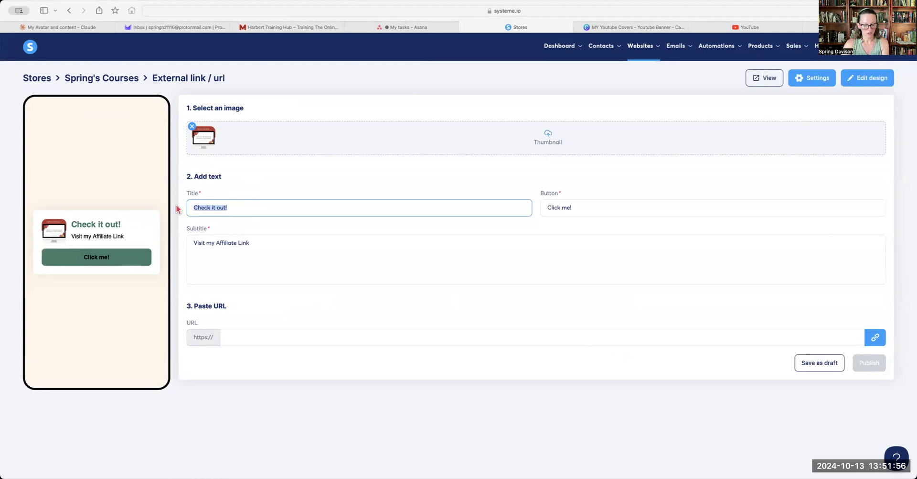
text(How )
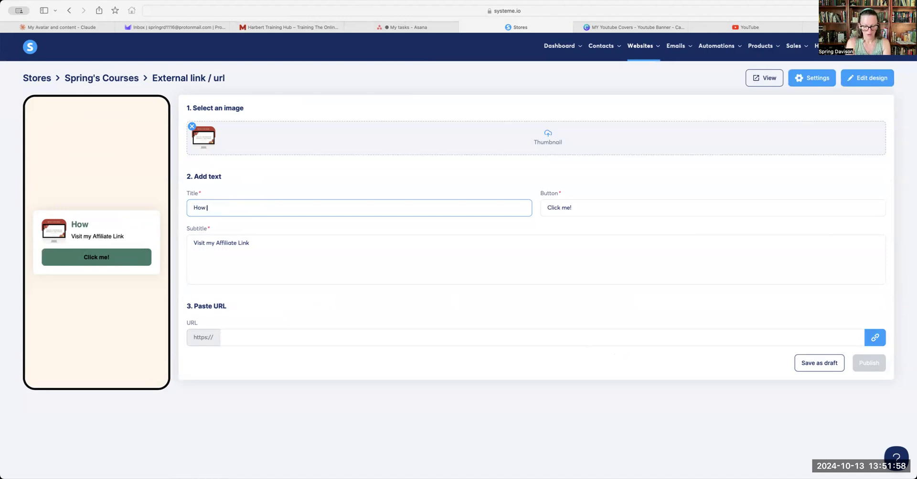
text(tyo Create a Wrok)
key(BackSpace)
key(BackSpace)
key(BackSpace)
text(o)
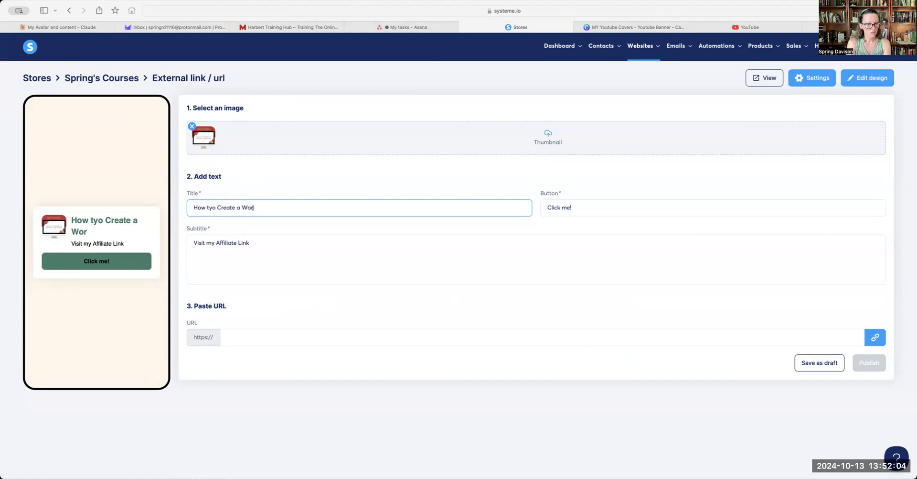
text(rkbook wit)
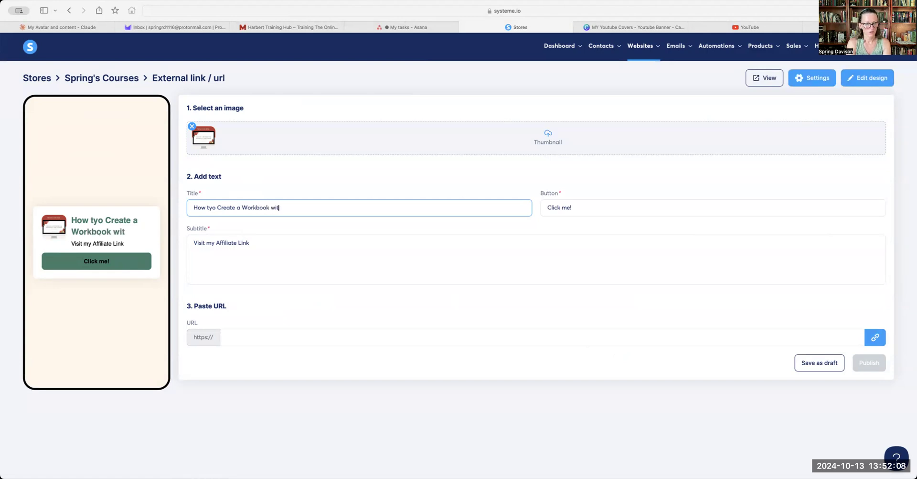
text(hou)
key(BackSpace)
key(BackSpace)
text(ho)
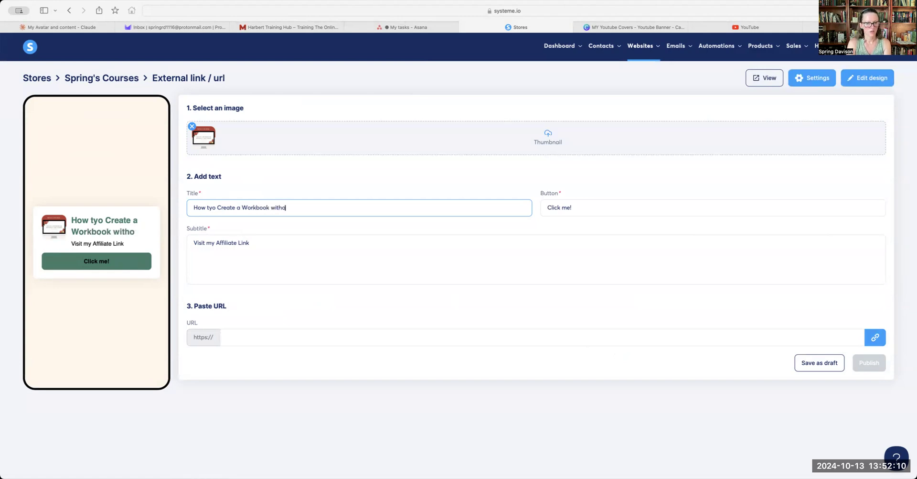
text(ut stress!)
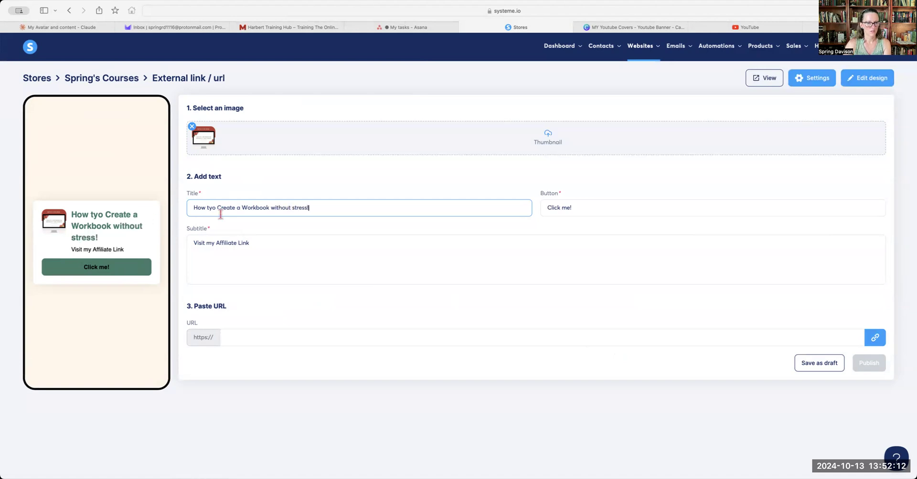
click(213, 208)
key(BackSpace)
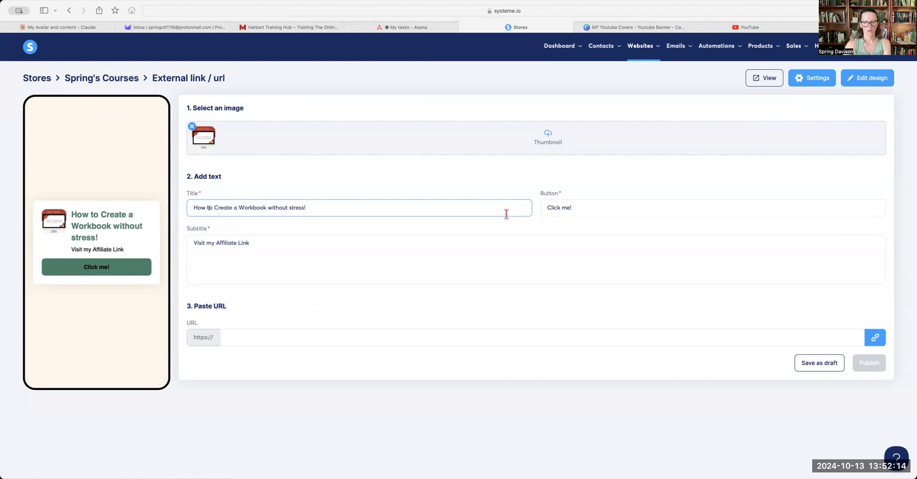
Change the external link product's subtitle to "Mini course to help relieve stress!"
drag(276, 244, 157, 244)
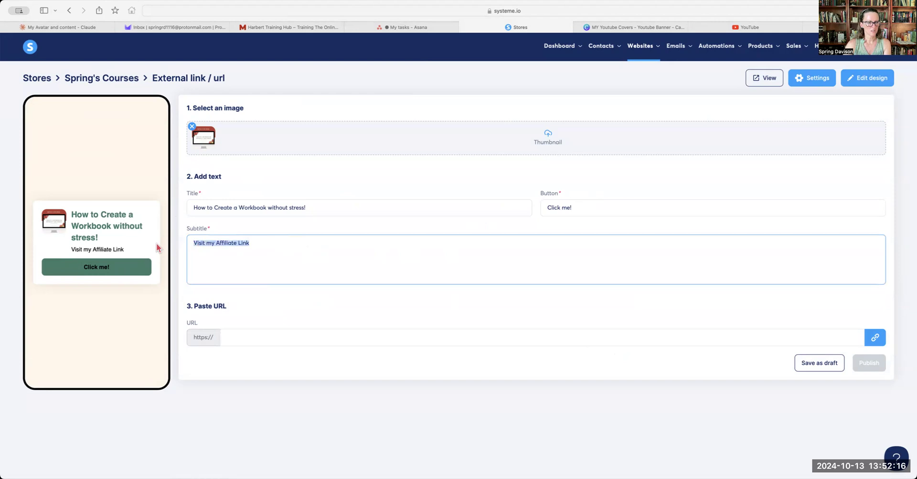
text(Che)
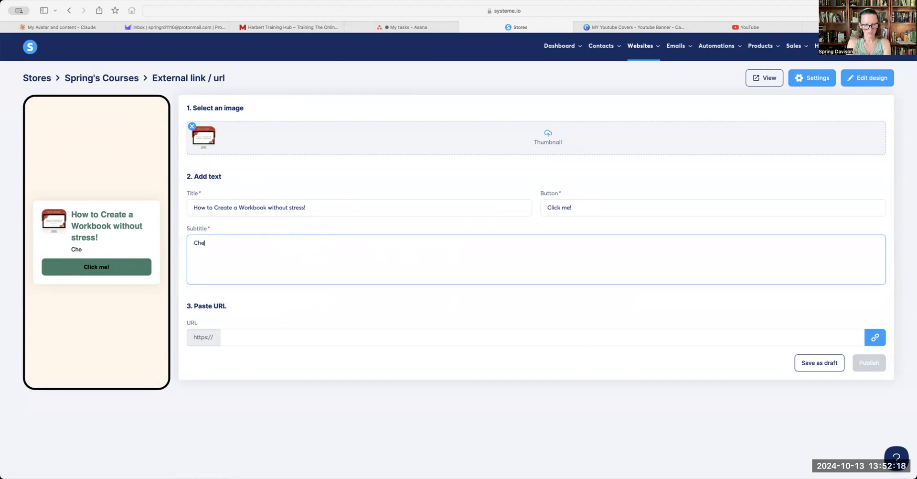
key(BackSpace)
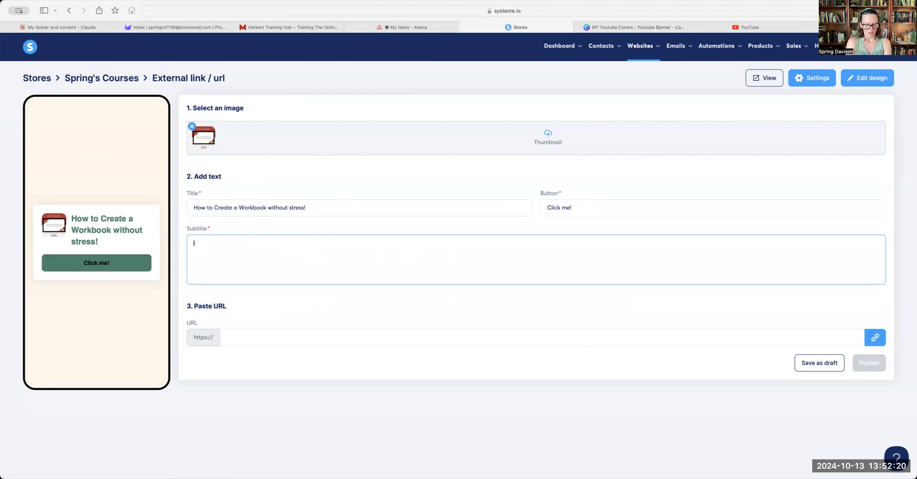
text(Mini coruse)
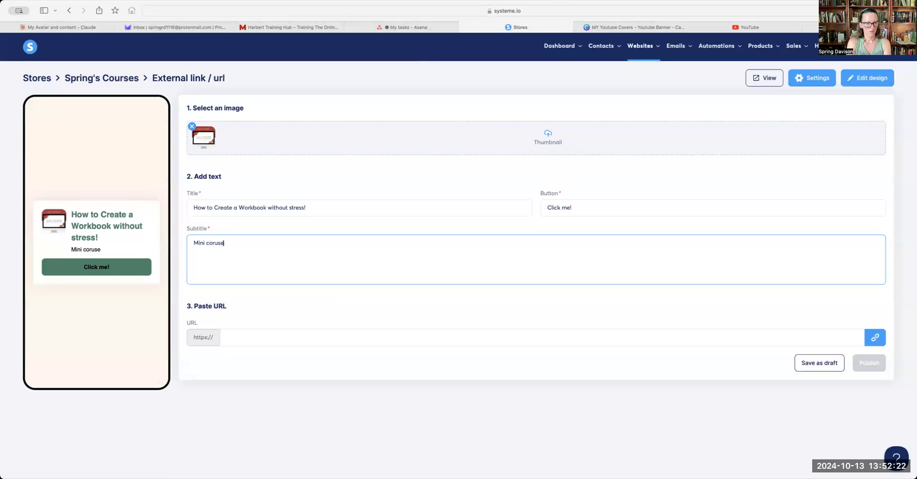
key(BackSpace)
key(BackSpace)
key(BackSpace)
key(BackSpace)
text(urse to help relieve str)
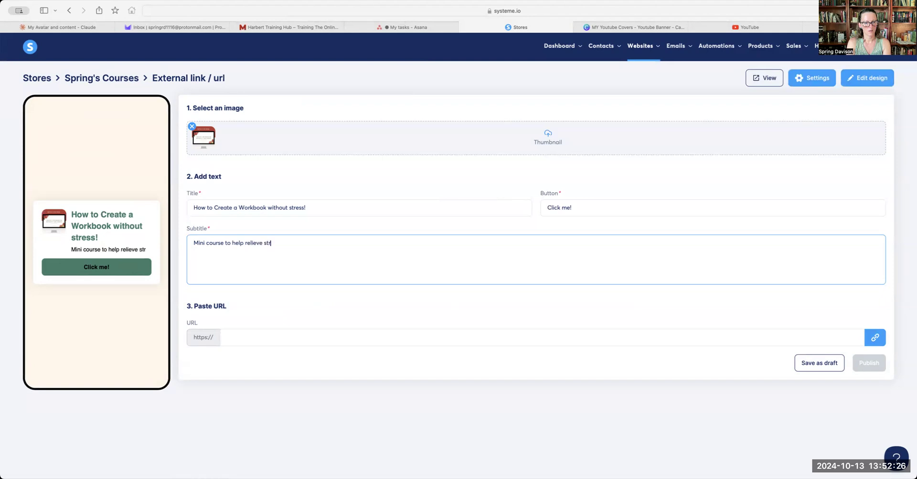
text(ess!)
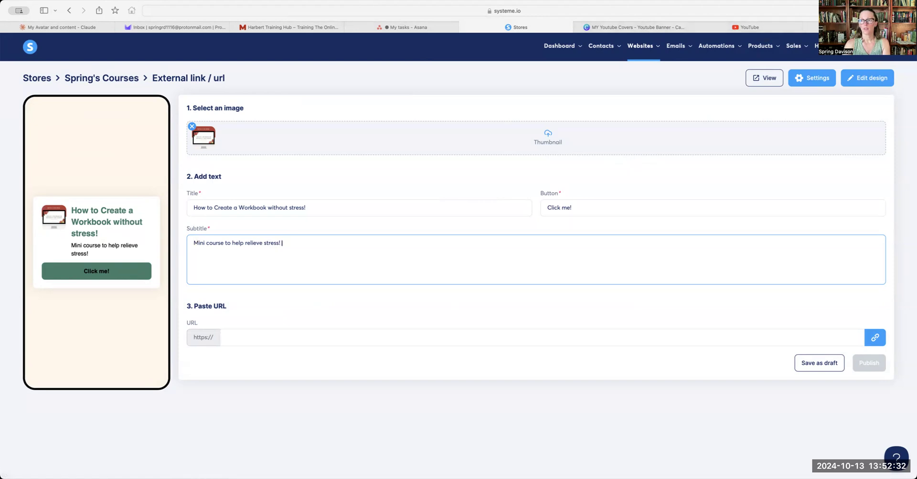
In a new browser tab, open the My Mini Course Sales Pages funnel and copy the Workbook Course Order Form's URL
key(super+t)
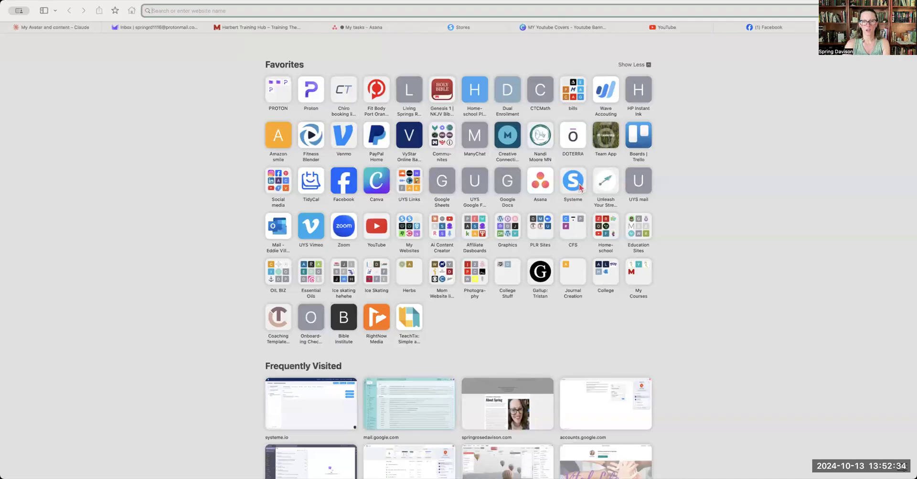
click(574, 181)
mouse_move(641, 47)
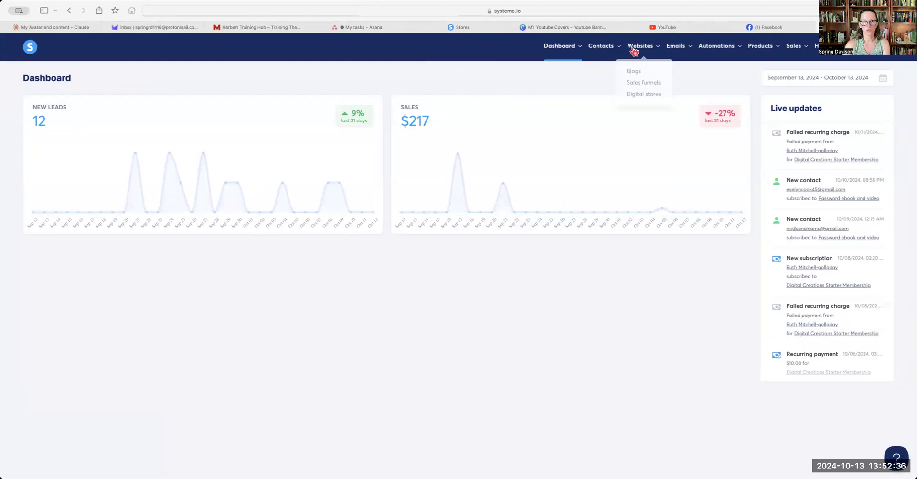
click(641, 85)
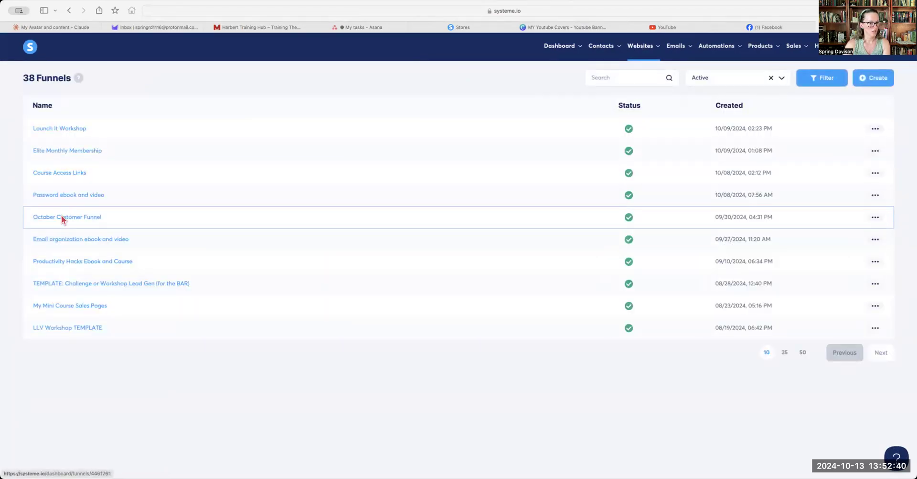
click(76, 306)
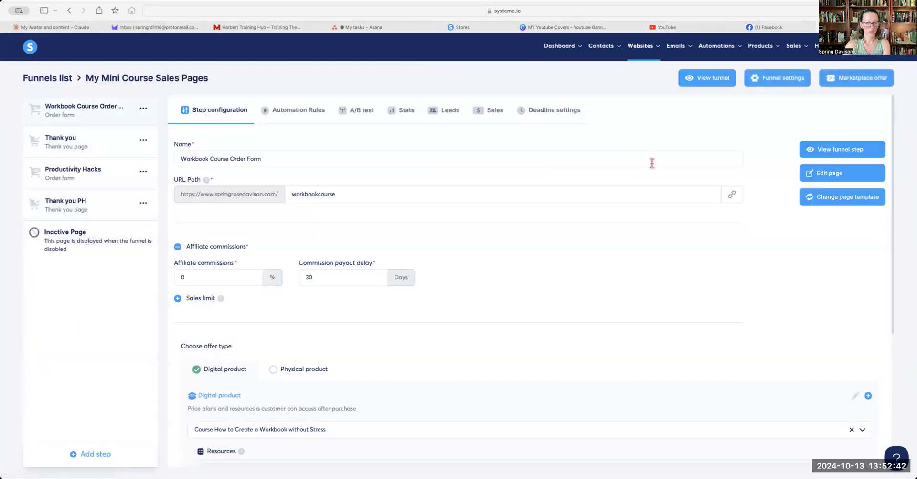
click(732, 194)
Back in the store's tab, paste the copied order form link as the external link product's URL and publish the product
click(459, 28)
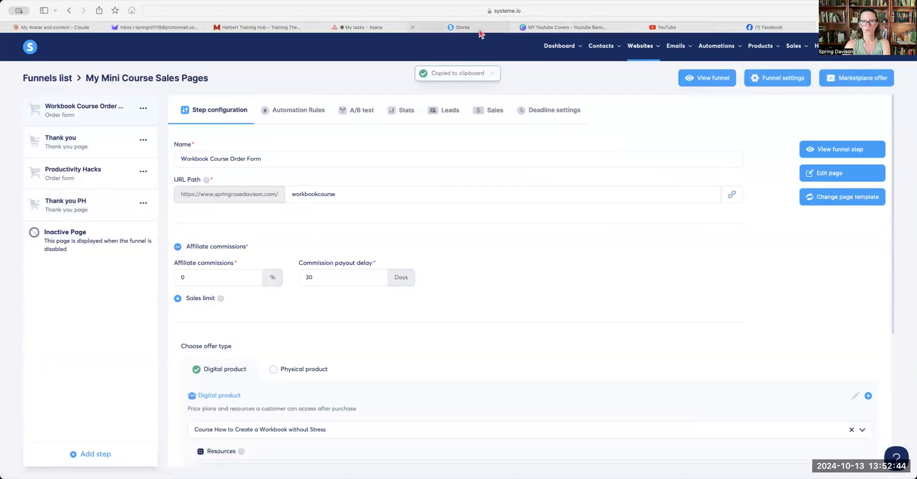
click(279, 338)
key(super+v)
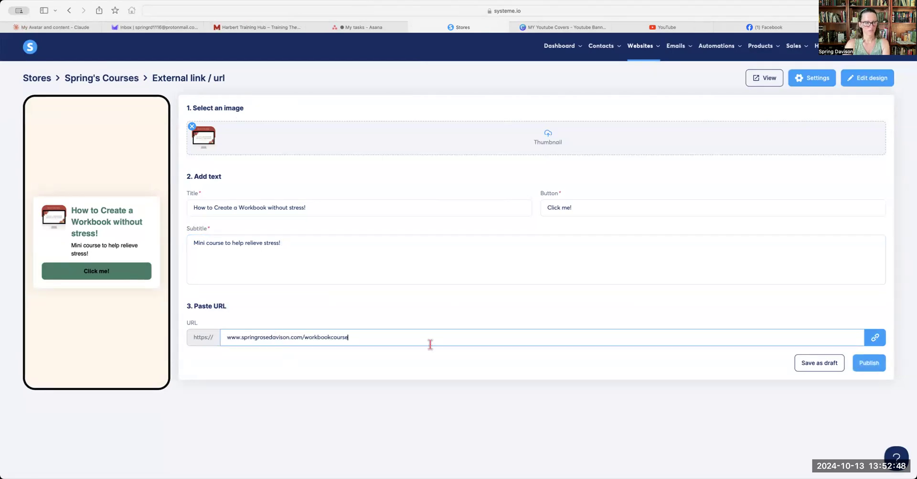
click(875, 365)
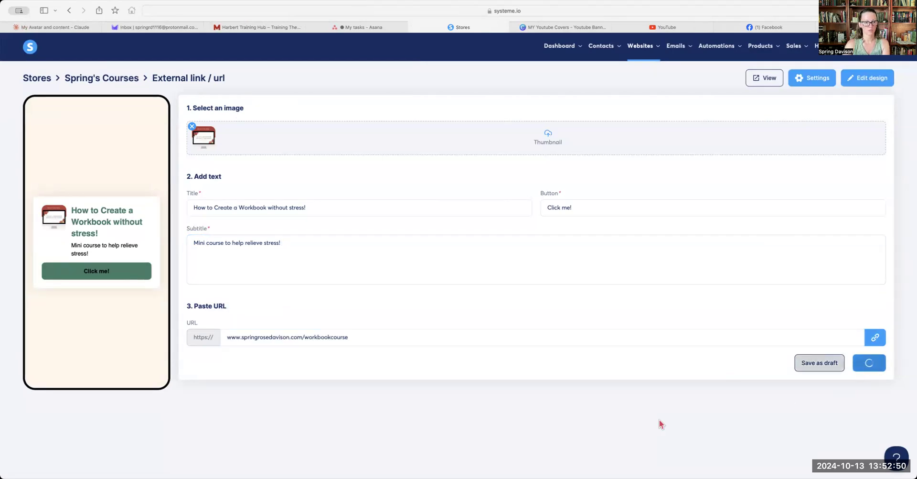
Move the "How to Create a Workbook without stress!" product into the Courses section
scroll(93, 232, down, 3)
scroll(102, 243, up, 3)
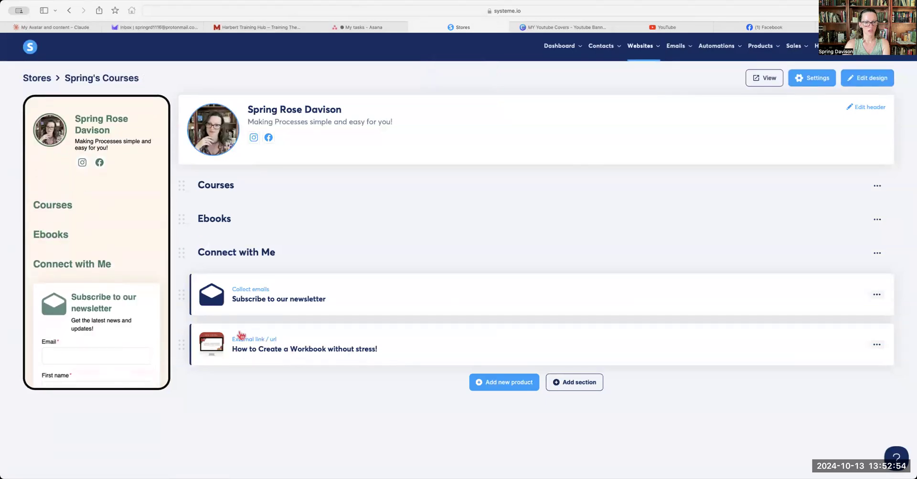
drag(183, 347, 185, 224)
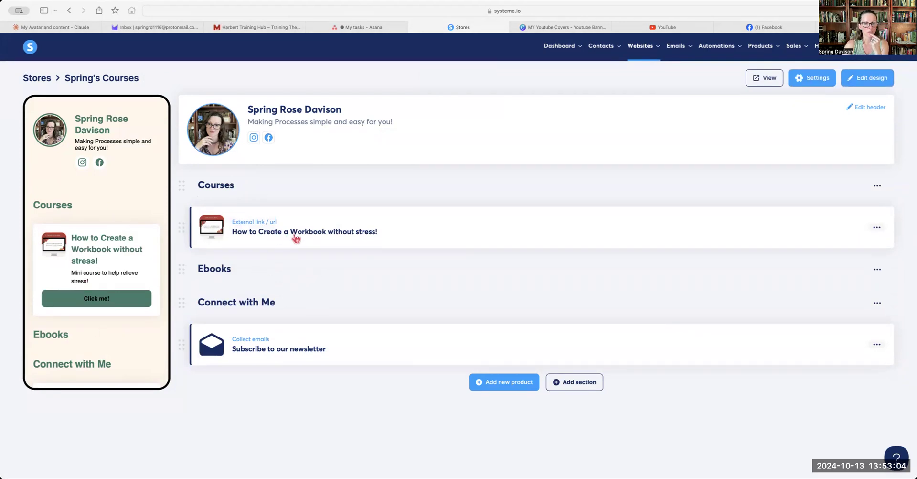
Add a digital download product and upload the "Clearing the Email Chaos" cover as its thumbnail, cropped to the lower part of the image
click(505, 381)
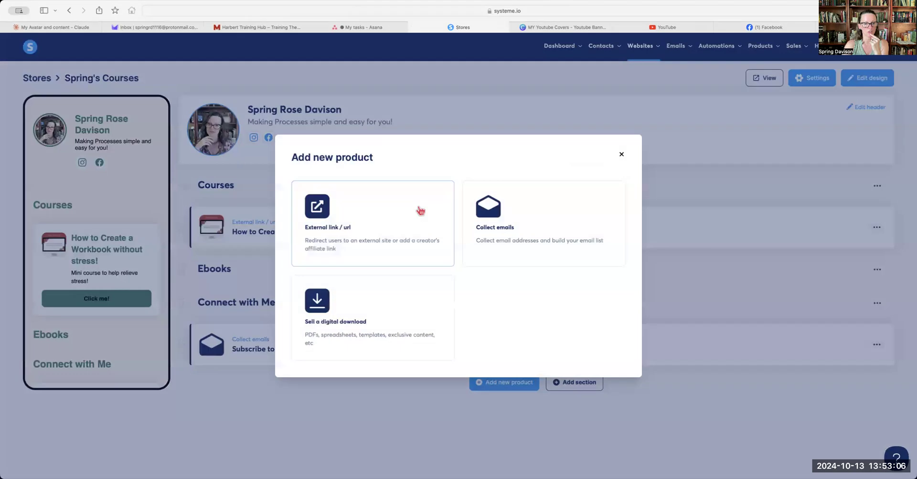
click(356, 327)
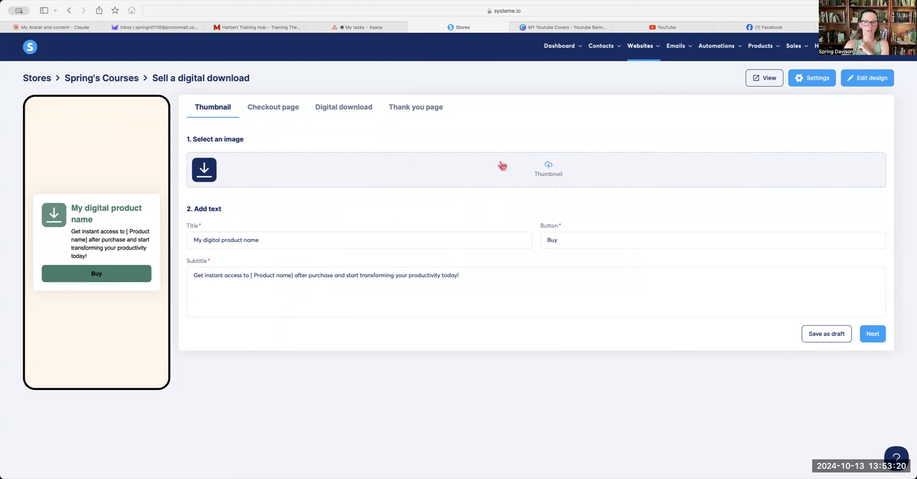
click(549, 166)
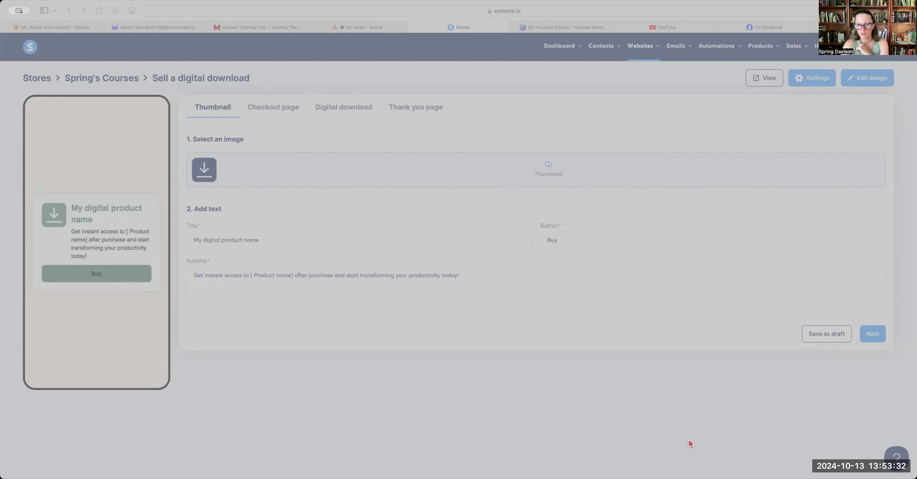
click(681, 419)
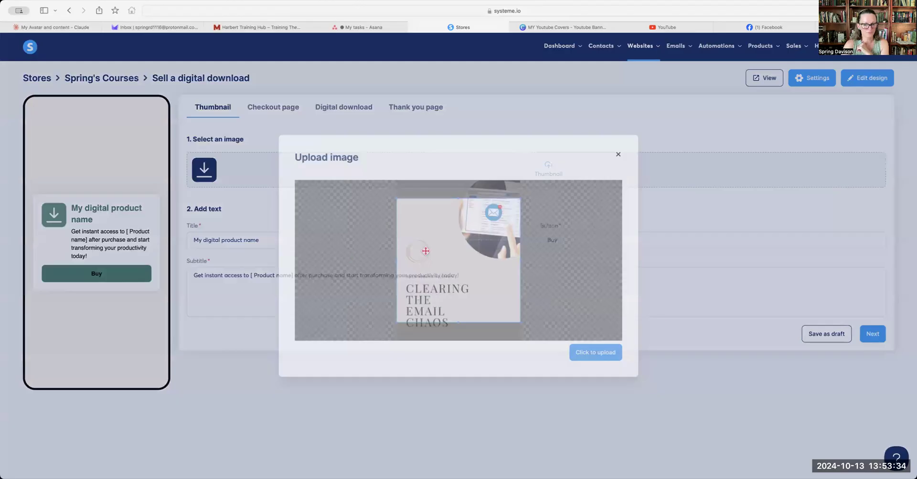
drag(495, 240, 486, 323)
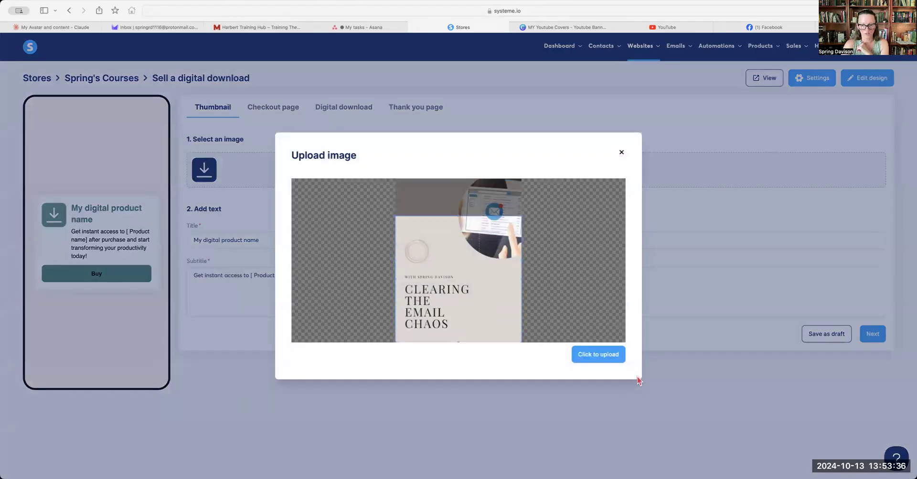
click(609, 355)
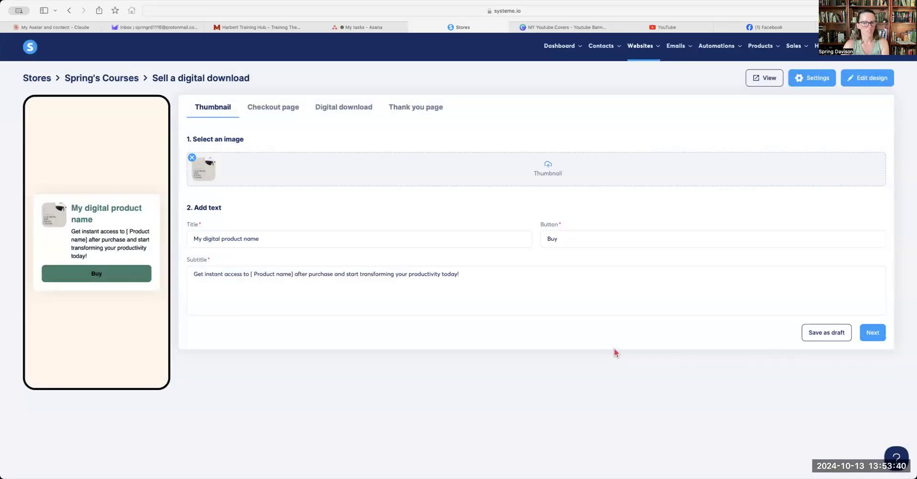
Set the digital download's thumbnail title to "My Email Guide for Clearing out your Inbox"
drag(268, 239, 202, 240)
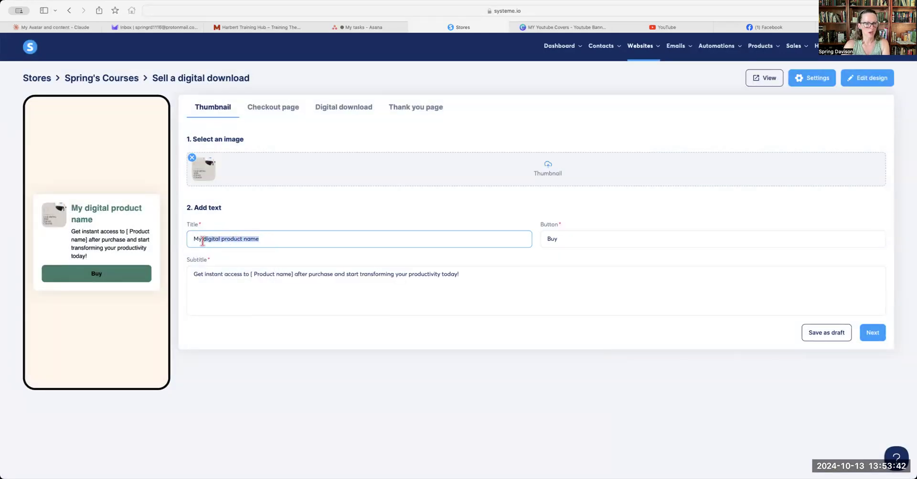
text(My Email Gid)
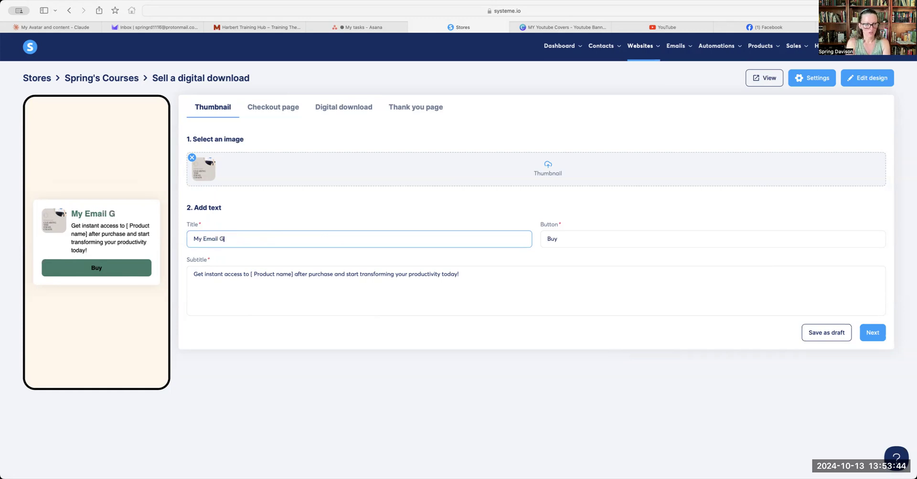
key(BackSpace)
key(BackSpace)
text(uide for Clear)
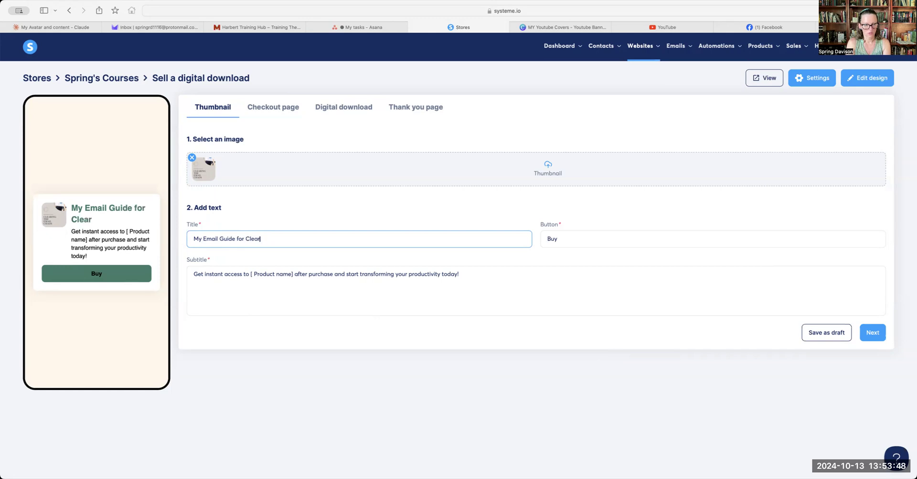
text(ing out your In)
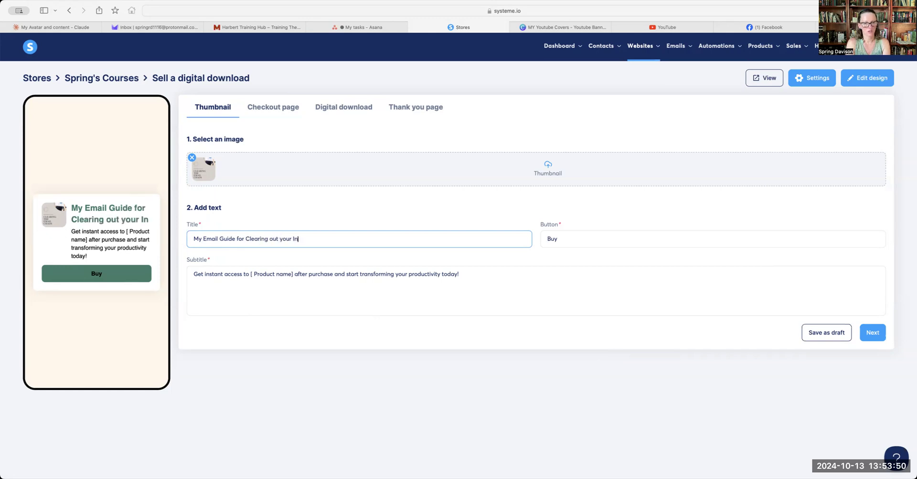
text(box)
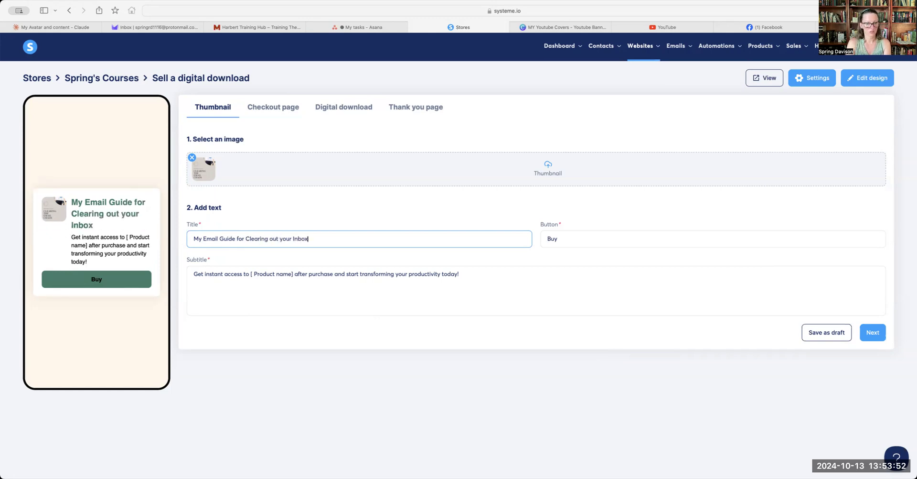
In the thumbnail subtitle, replace the "[ Product name]" placeholder with "Clearing out the Inbox Clutters"
click(305, 271)
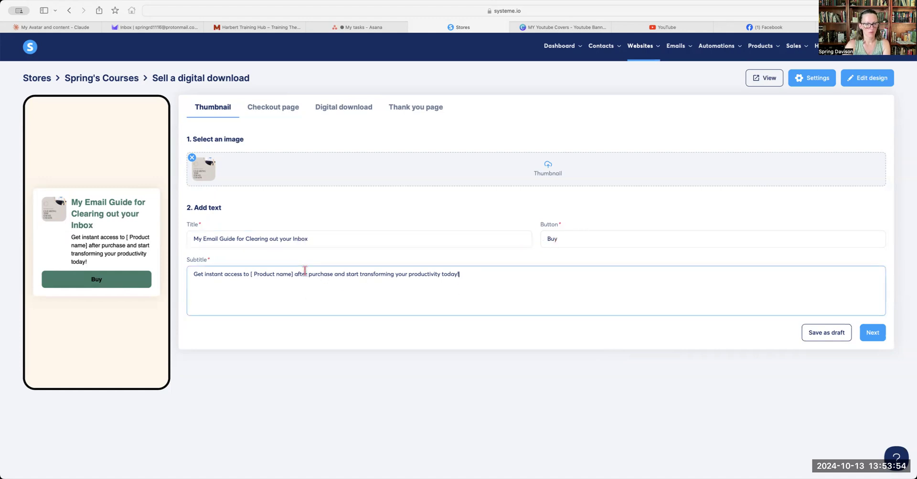
drag(251, 274, 298, 282)
text(Clearing ou)
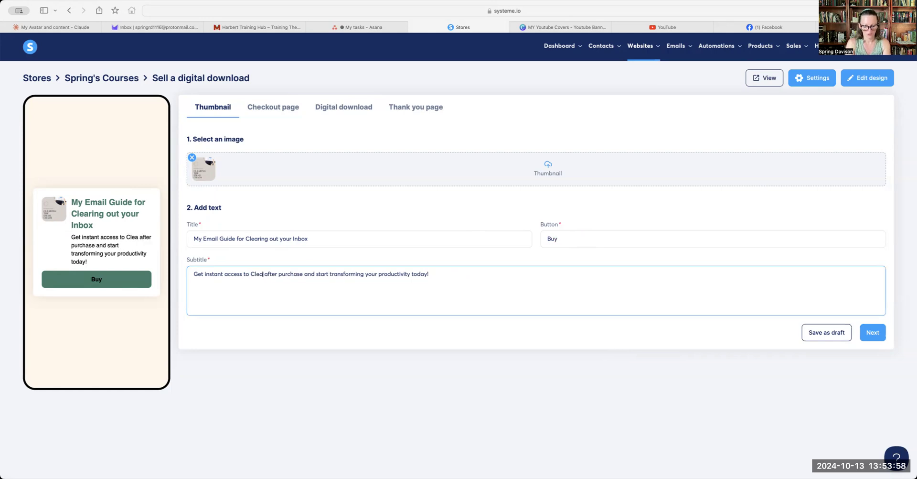
text(t the Inb)
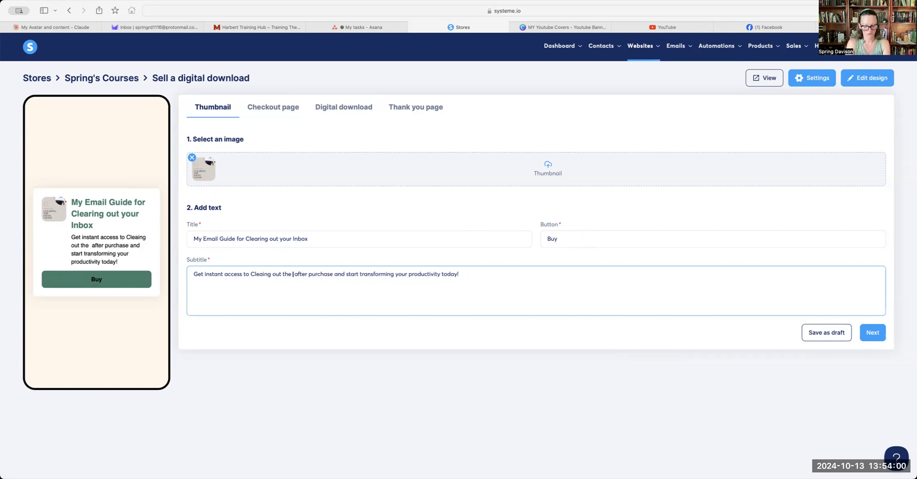
text(o)
text(x Clu)
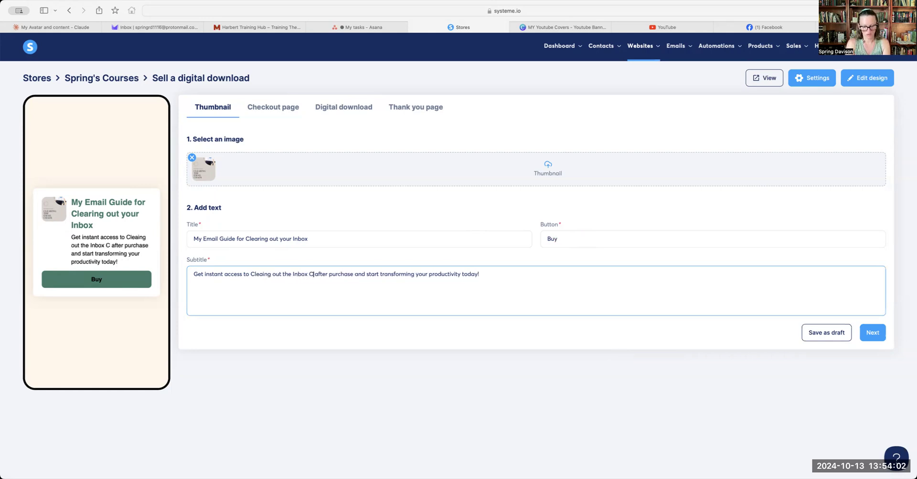
text(tters)
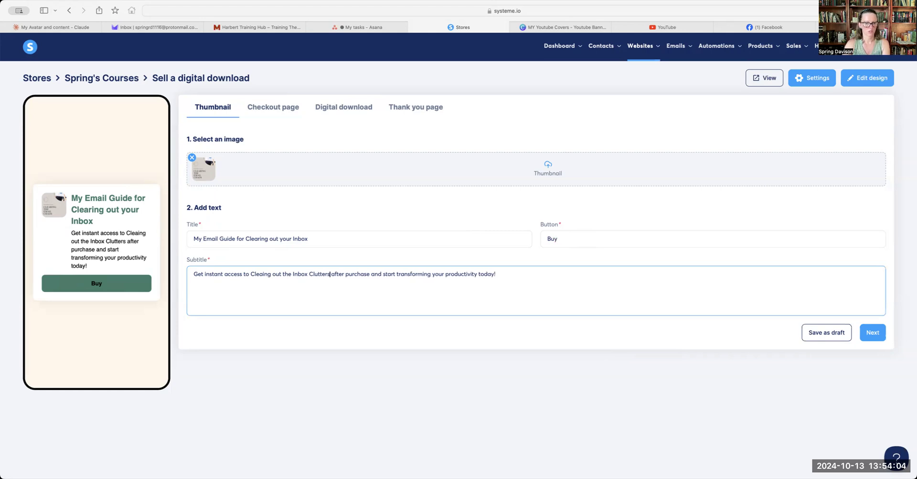
click(263, 275)
text(r)
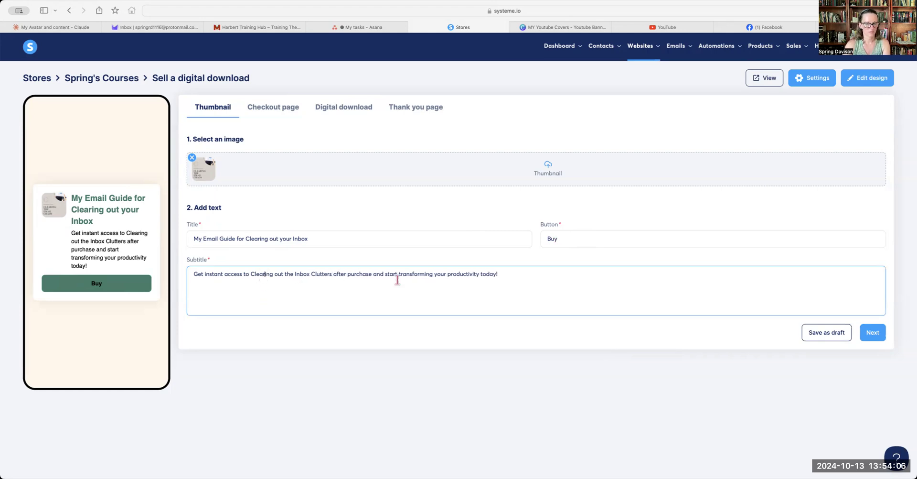
Replace the word "productivity" in the thumbnail subtitle with "inbox"
click(448, 276)
double_click(458, 276)
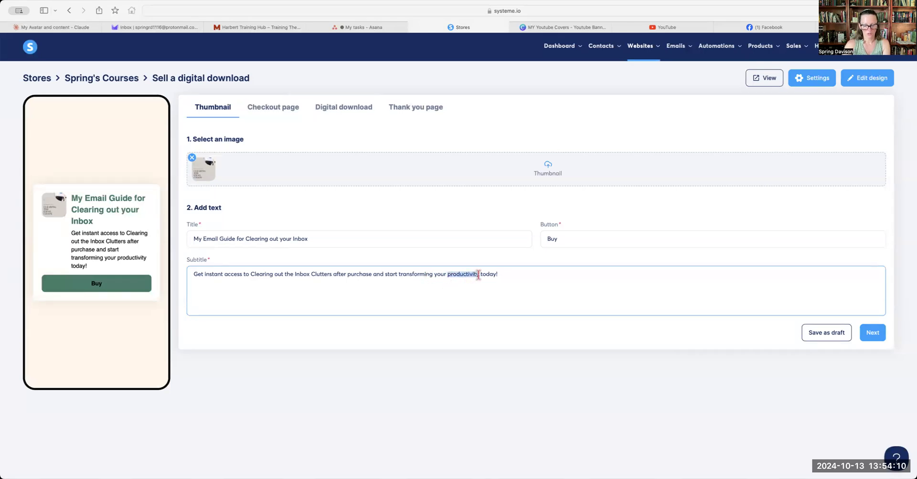
text(inbox)
click(521, 276)
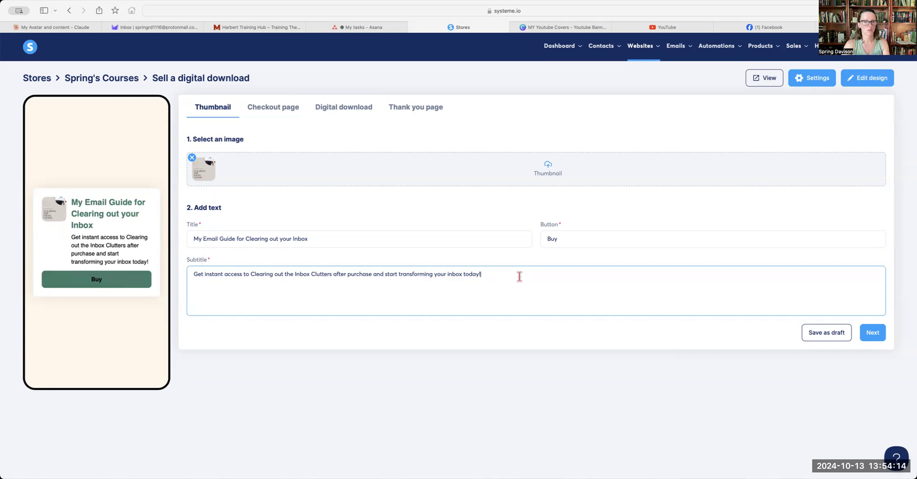
On the checkout page, upload the "Clearing the Email Chaos" cover as the image, cropped to the title text
click(874, 333)
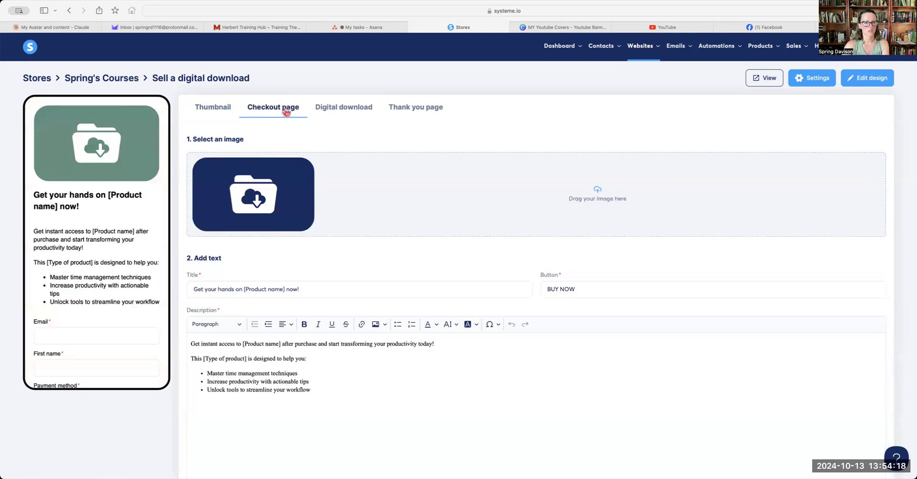
click(598, 192)
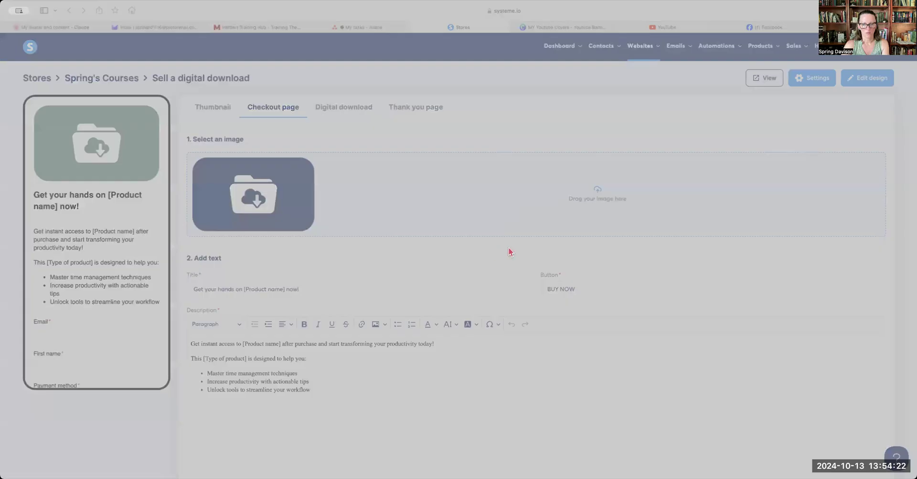
click(682, 420)
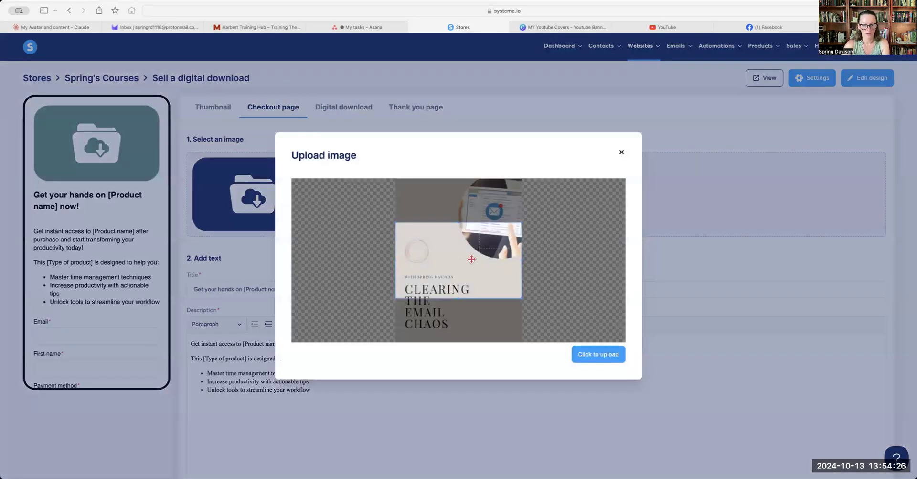
drag(475, 299, 476, 312)
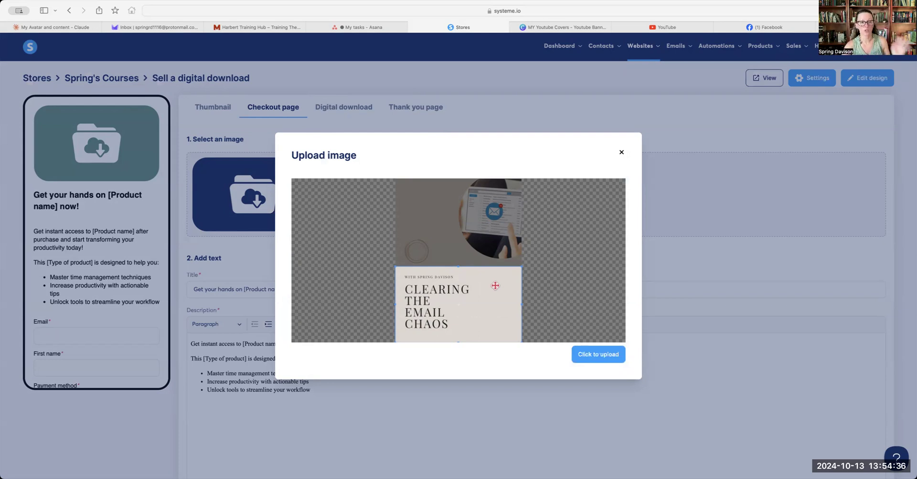
click(602, 358)
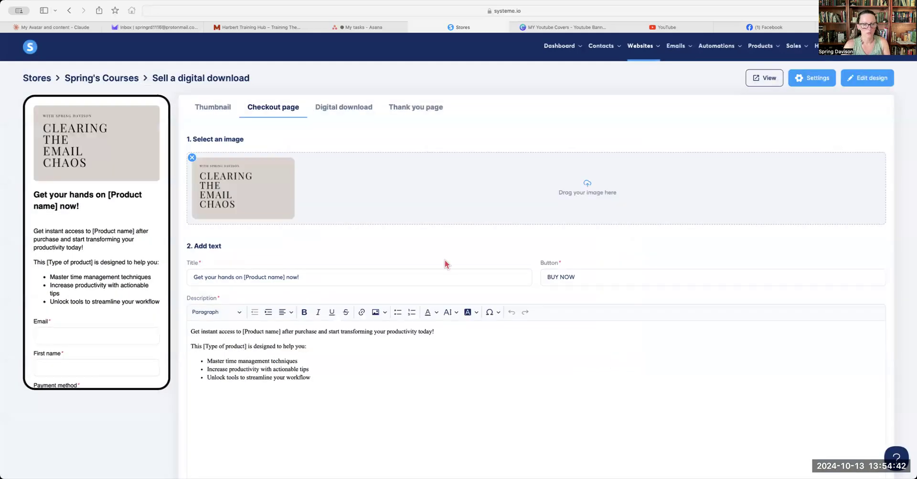
Change the checkout page title to "Get your hands on my email guide now!"
scroll(250, 272, down, 2)
click(285, 251)
drag(285, 250, 242, 250)
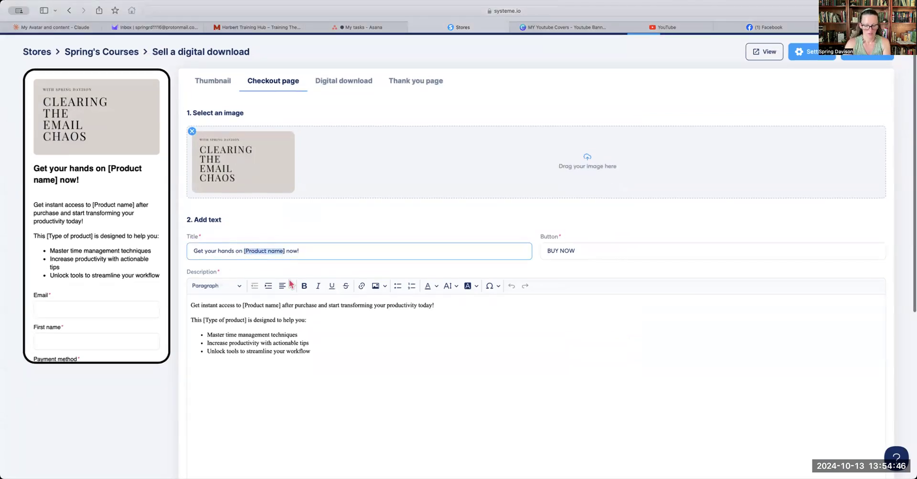
text(my)
text( email gid)
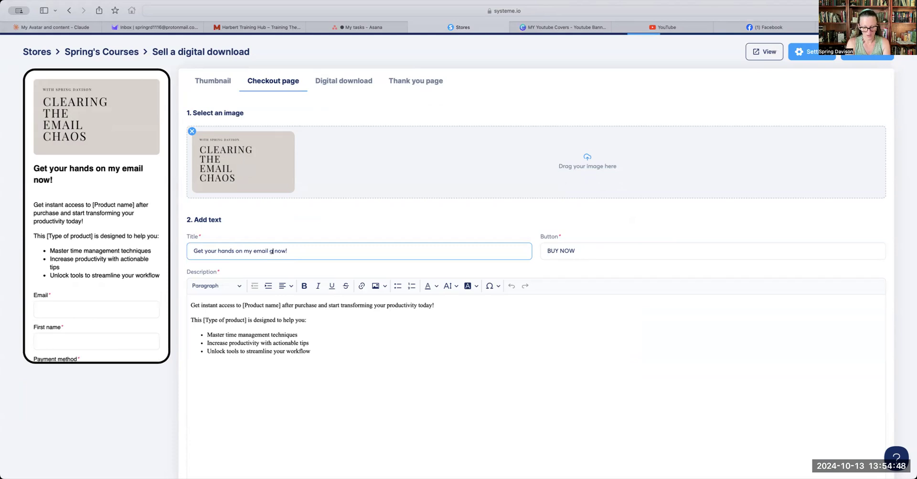
key(BackSpace)
key(BackSpace)
text(uide)
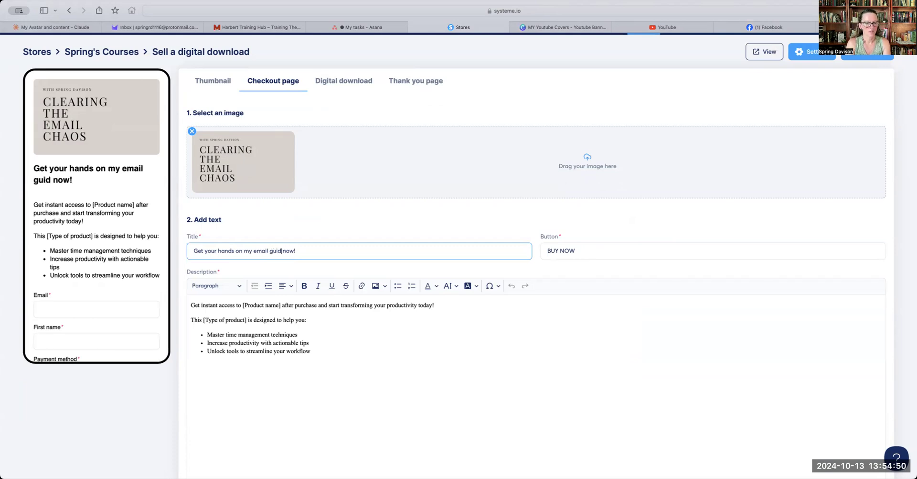
In the checkout description's first sentence, replace "[Product name]" with "the email guide" and "productivity" with "inbox"
click(235, 307)
drag(281, 306, 243, 306)
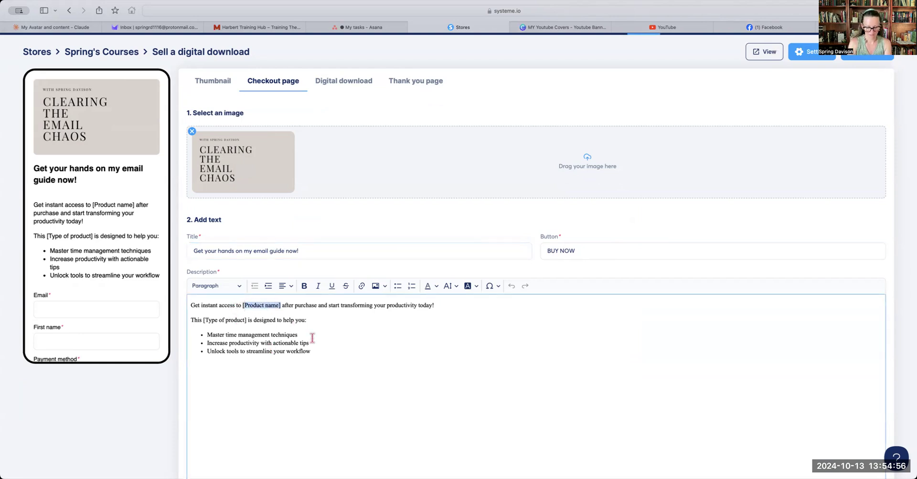
text(the )
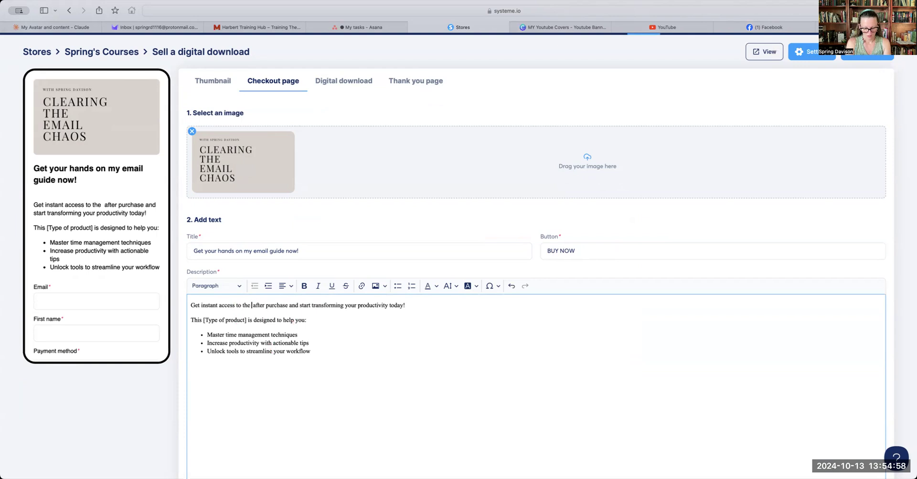
text(email guide)
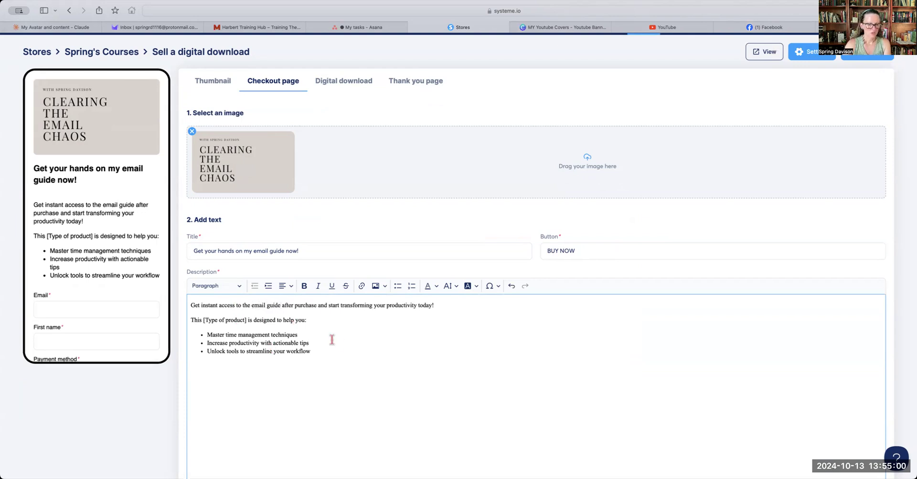
drag(418, 305, 388, 306)
text(inbox)
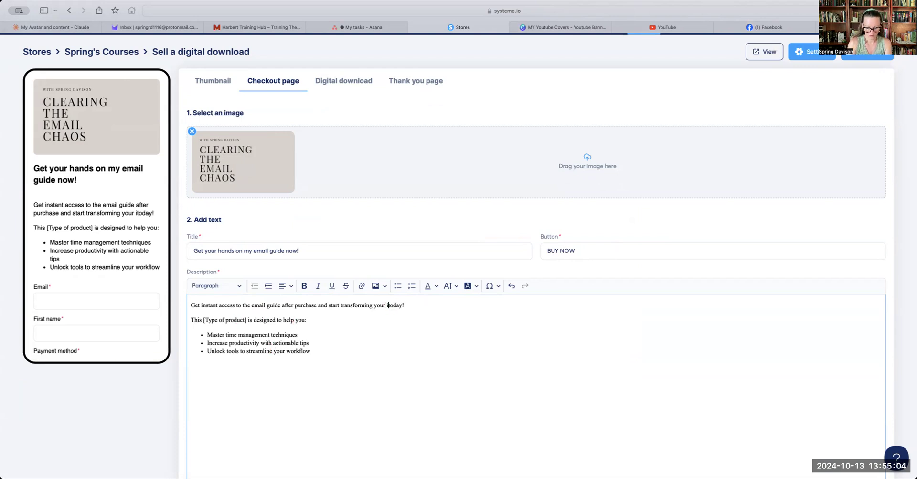
click(326, 333)
Replace "[Type of product]" in the checkout description's second sentence with "ebook guide"
drag(214, 322, 203, 320)
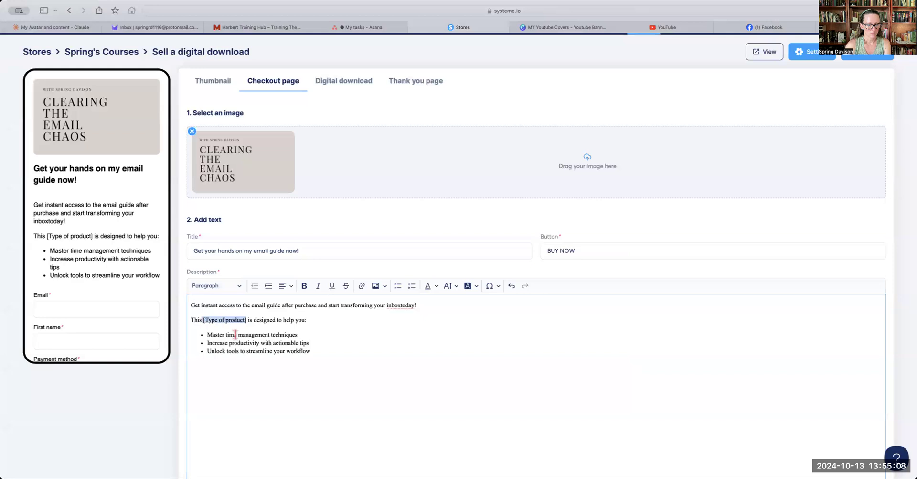
text(gyuid)
key(BackSpace)
key(BackSpace)
key(BackSpace)
key(BackSpace)
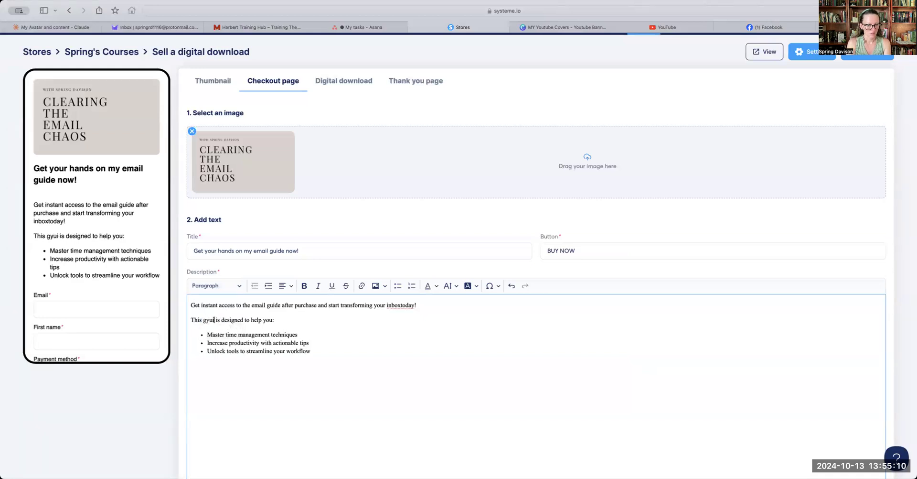
text(uide)
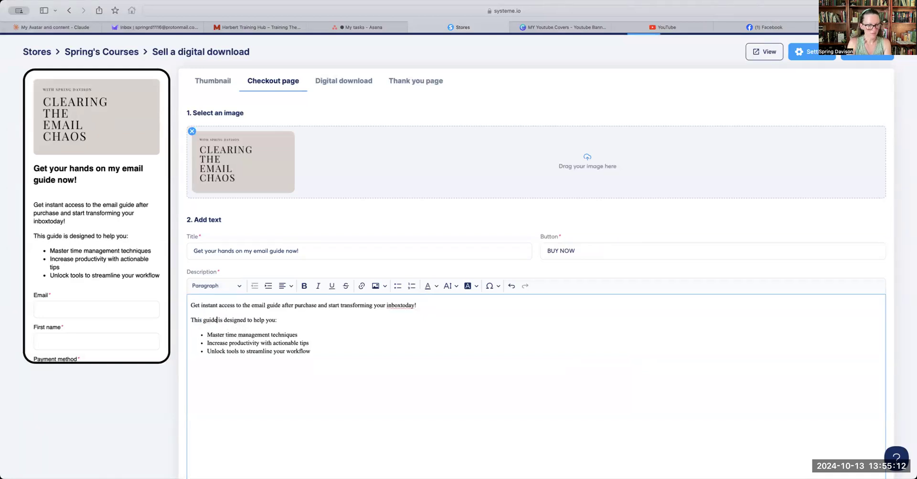
click(203, 321)
text(eboo)
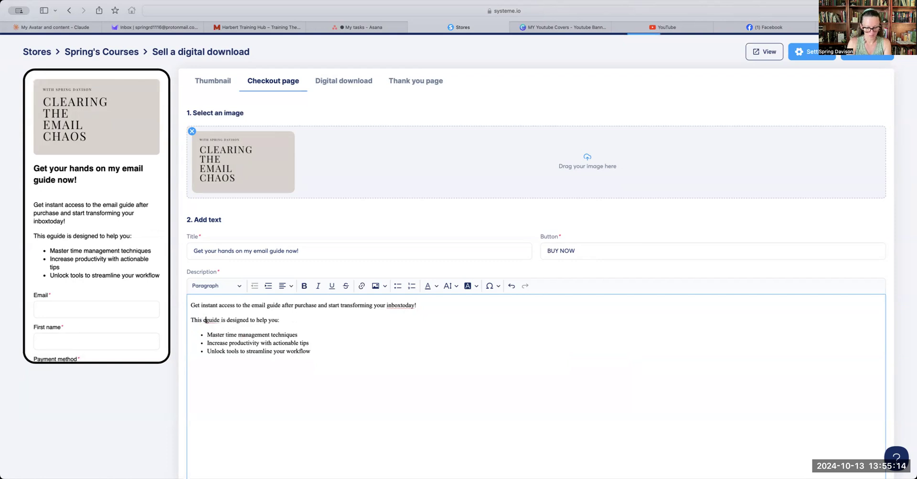
text(k)
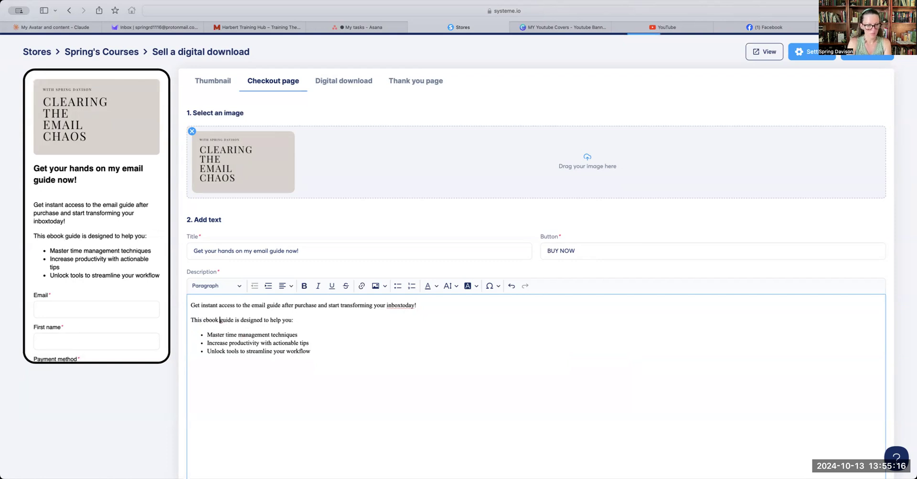
Insert the word "inbox" before "techniques" in the description's first bullet point
click(297, 334)
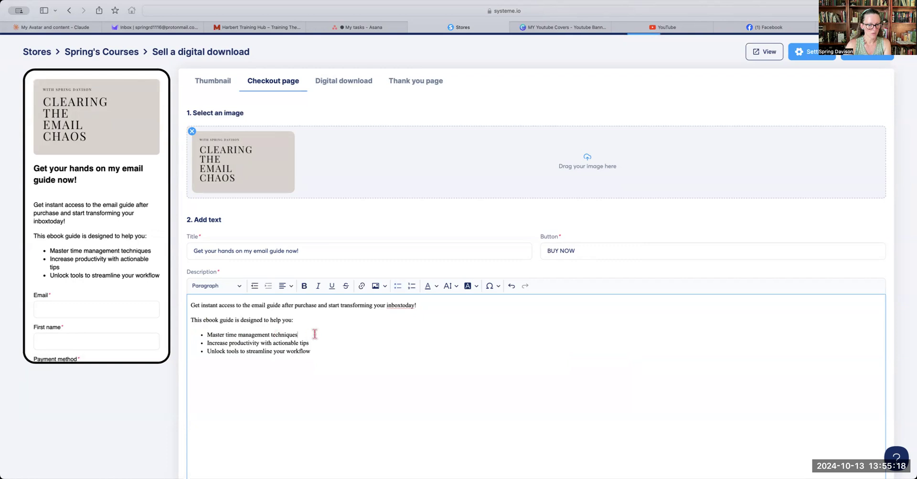
key(Left)
key(Left)
key(Left)
key(Left)
key(Left)
key(Left)
key(Left)
key(Left)
key(Left)
key(Left)
text(inbox)
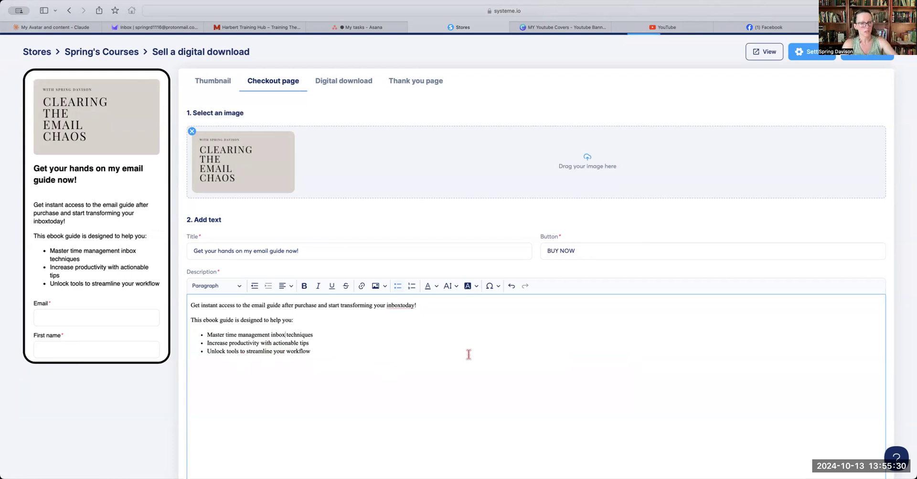
Add the missing space between "inbox" and "today!" in the description's first sentence
scroll(468, 355, down, 5)
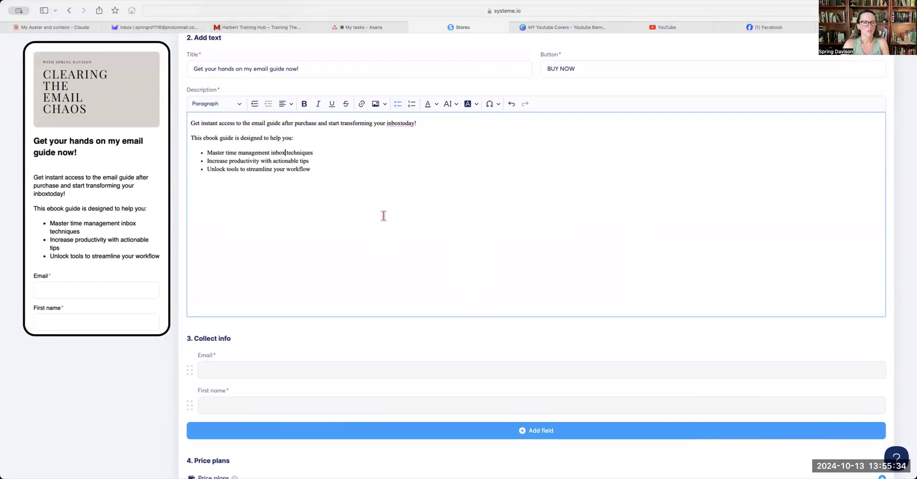
click(400, 123)
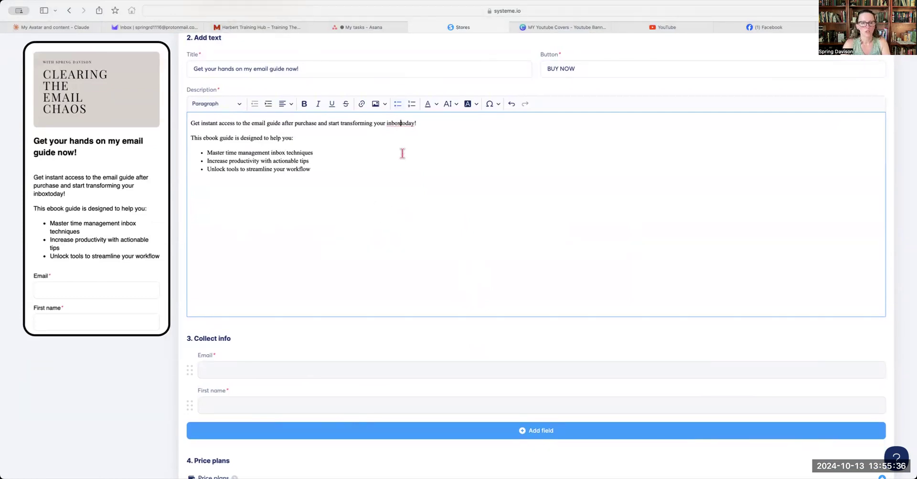
scroll(465, 244, down, 3)
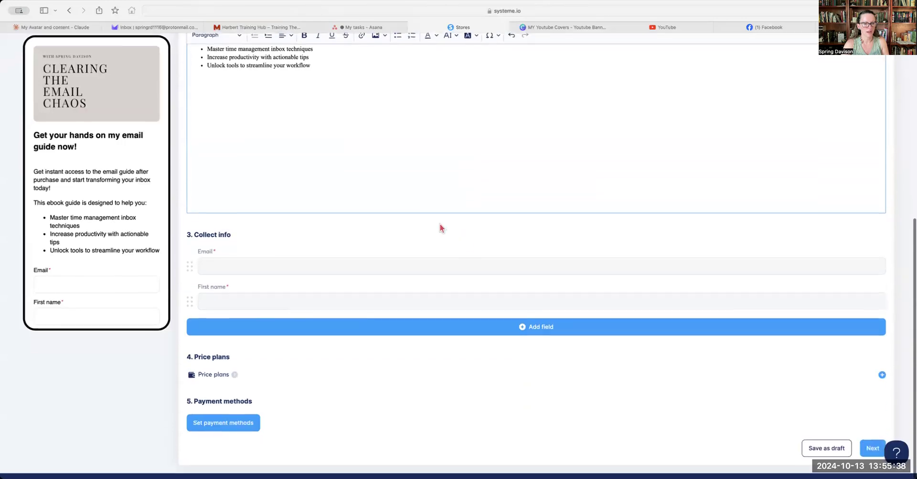
Add a Last name field to the checkout information and make it required
click(549, 338)
click(211, 351)
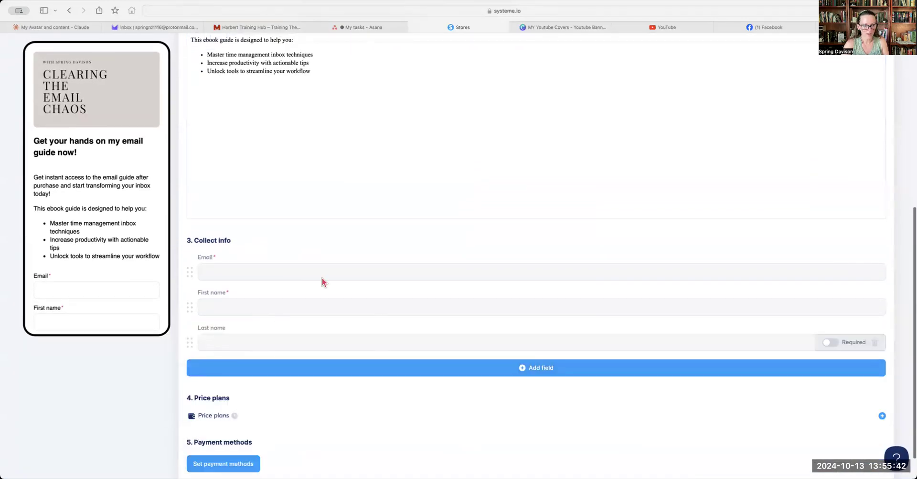
scroll(567, 285, down, 1)
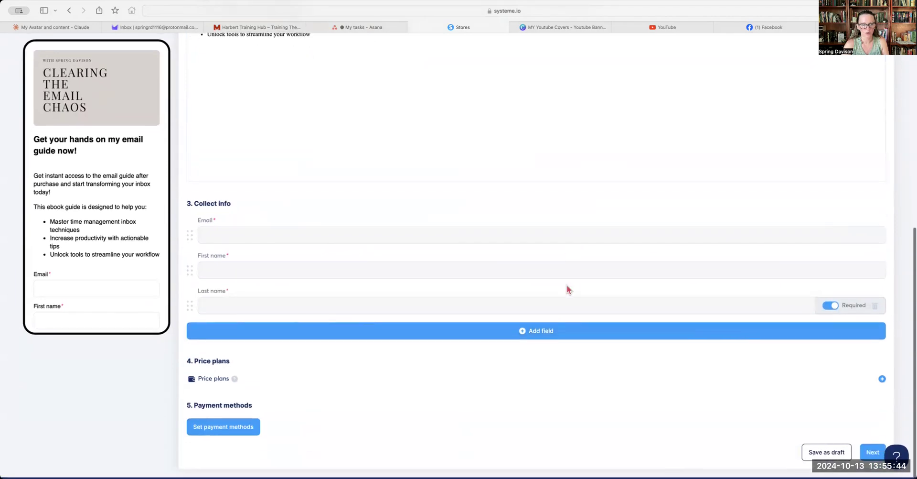
Add the existing one-time payment price plan "Mini Course" to the checkout page and save it
click(883, 381)
scroll(676, 330, down, 3)
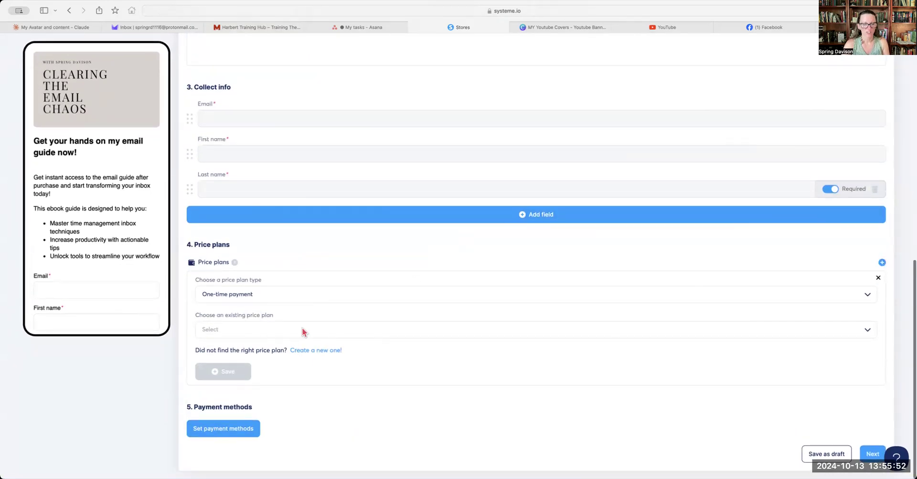
click(285, 328)
scroll(280, 352, down, 3)
click(282, 383)
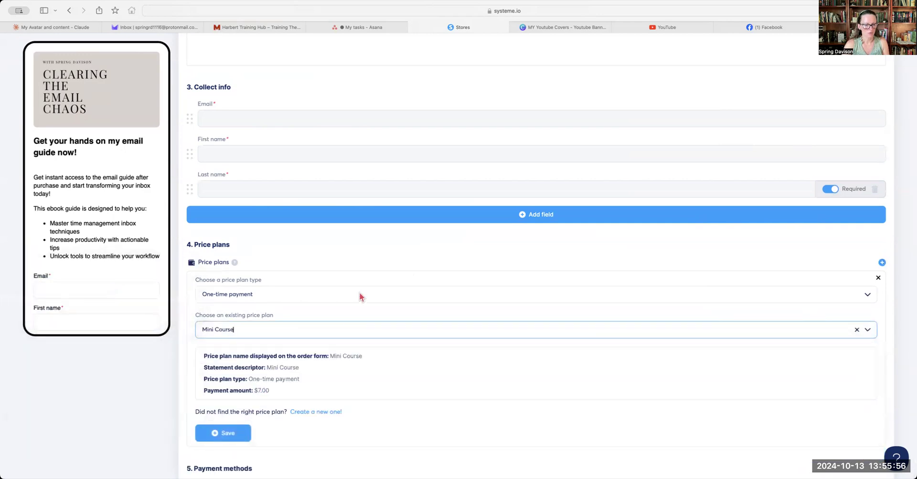
scroll(359, 348, down, 2)
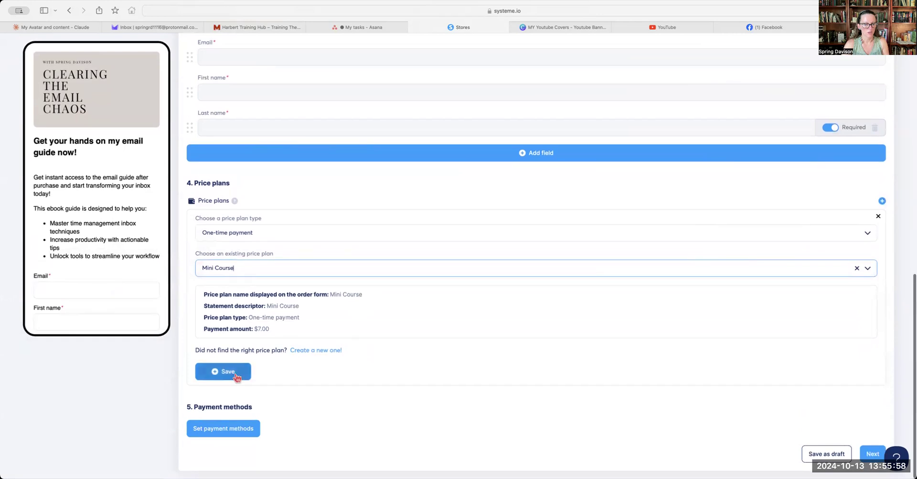
click(224, 375)
Save the checkout page's payment methods and continue to the digital download settings
click(241, 276)
click(463, 308)
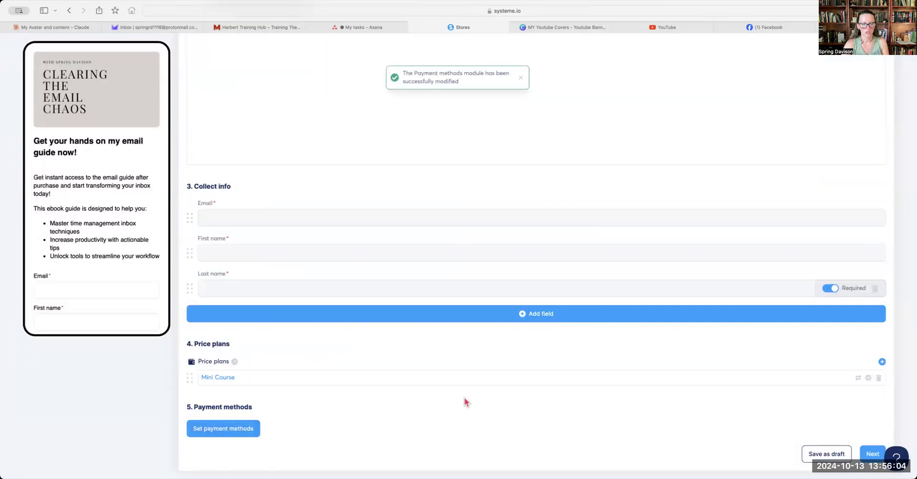
click(873, 454)
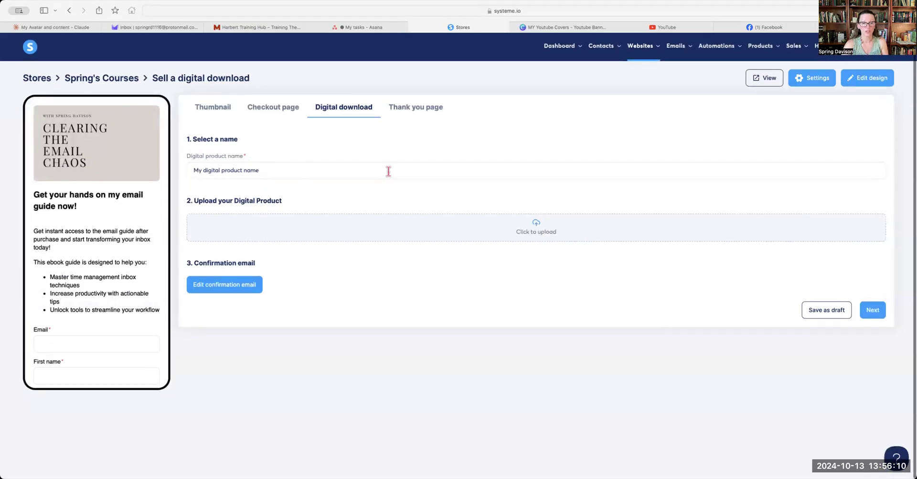
Name the digital product "My Clearing the Email Chaos Guide" and upload the file "Organizing Your Email Inbox.pdf"
drag(263, 171, 205, 171)
text(Clearing the Email Chaos Guide)
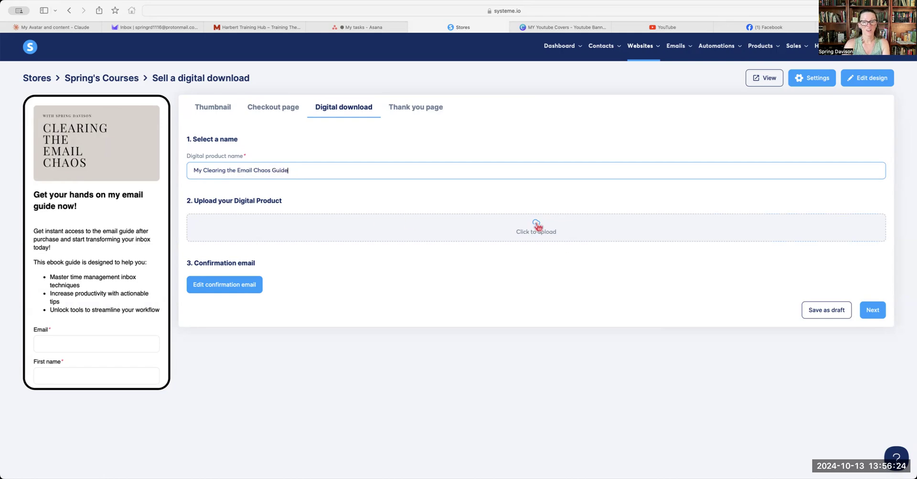
click(537, 224)
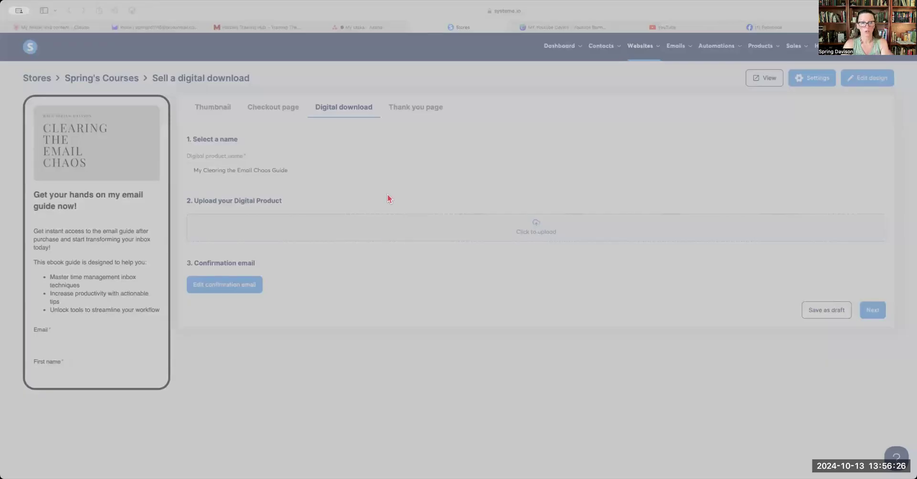
click(681, 419)
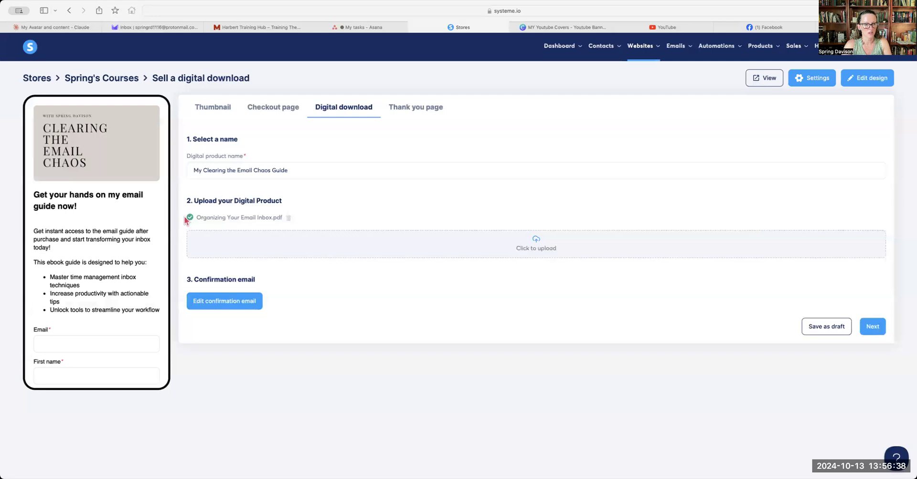
Set the confirmation email's subject to "You got the Email Guide"
click(248, 305)
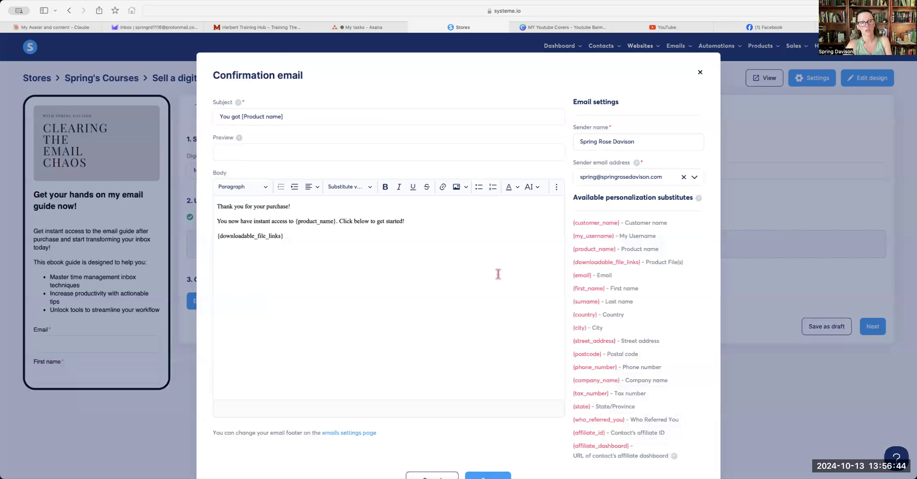
click(273, 116)
drag(242, 117, 310, 117)
text(the)
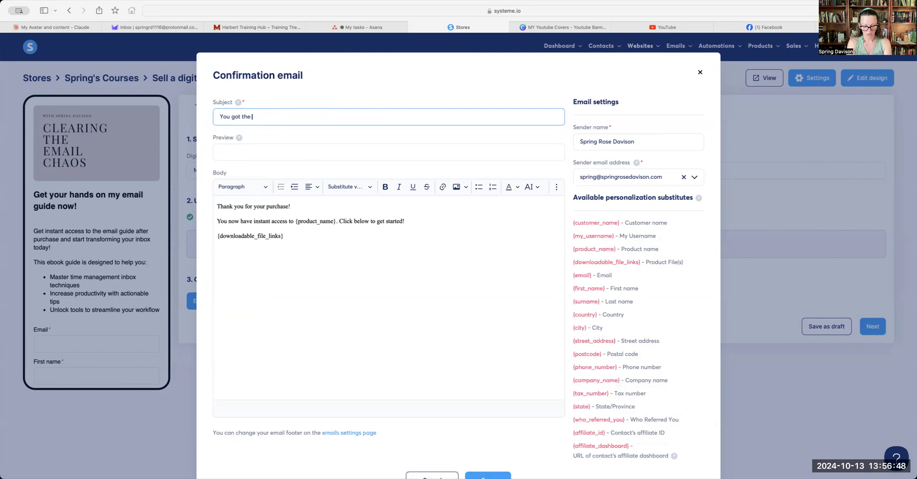
text( Emial Guide)
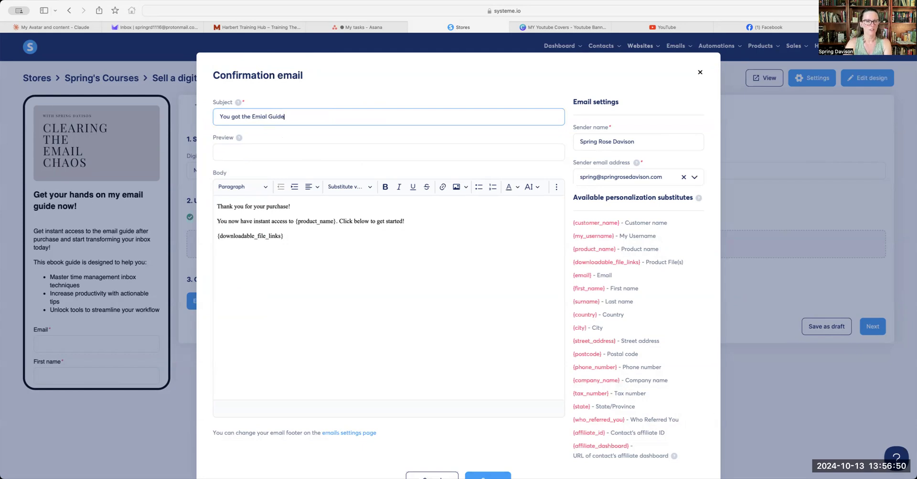
click(265, 117)
key(BackSpace)
click(330, 231)
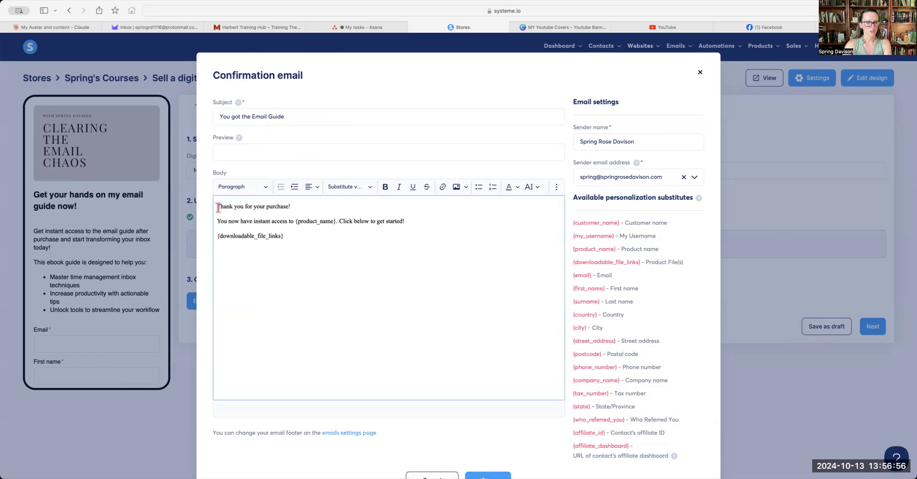
Add the greeting "Hello {first_name}," above the confirmation email's text, using the First name substitute
click(219, 206)
key(Return)
key(Return)
click(241, 200)
click(358, 186)
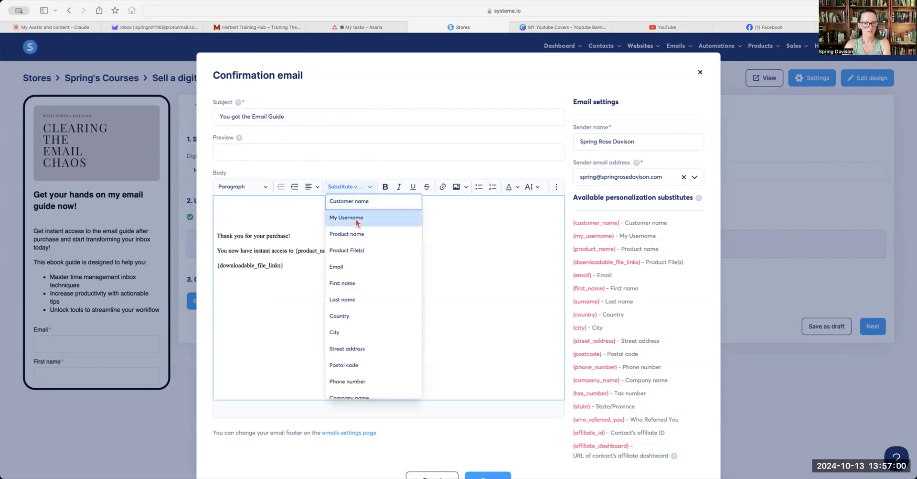
click(356, 284)
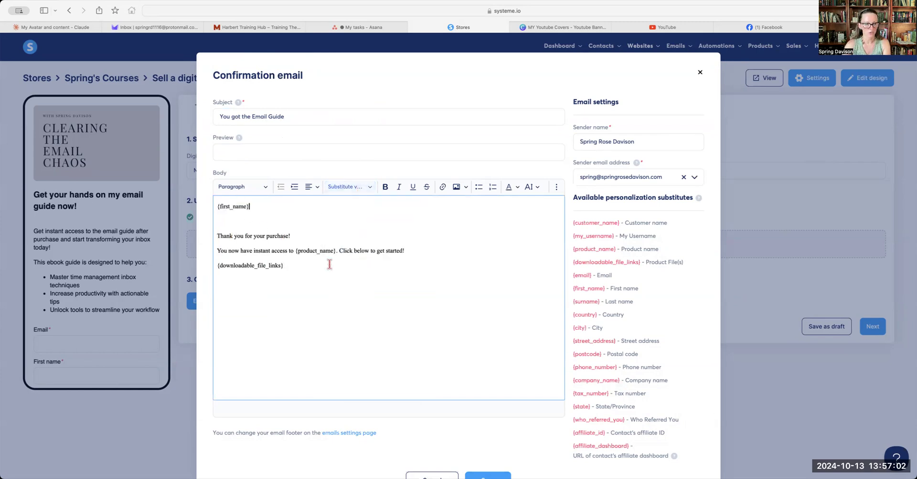
click(217, 207)
text(Hello)
click(286, 215)
text(,)
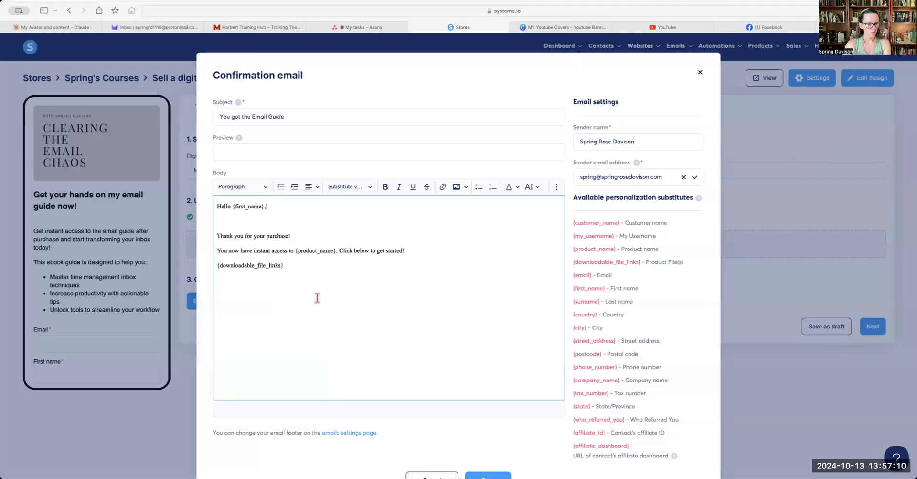
End the confirmation email with the closing "Thank you!" and the sender's name below the download links
drag(337, 250, 297, 250)
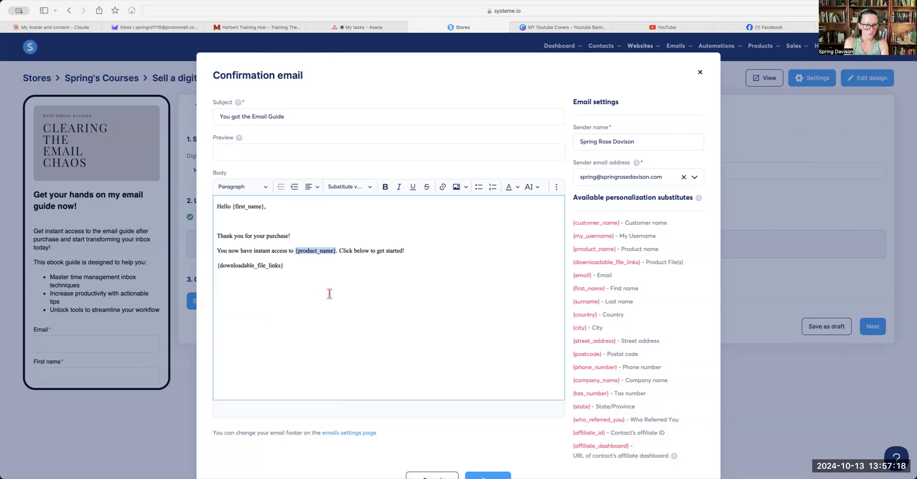
click(341, 267)
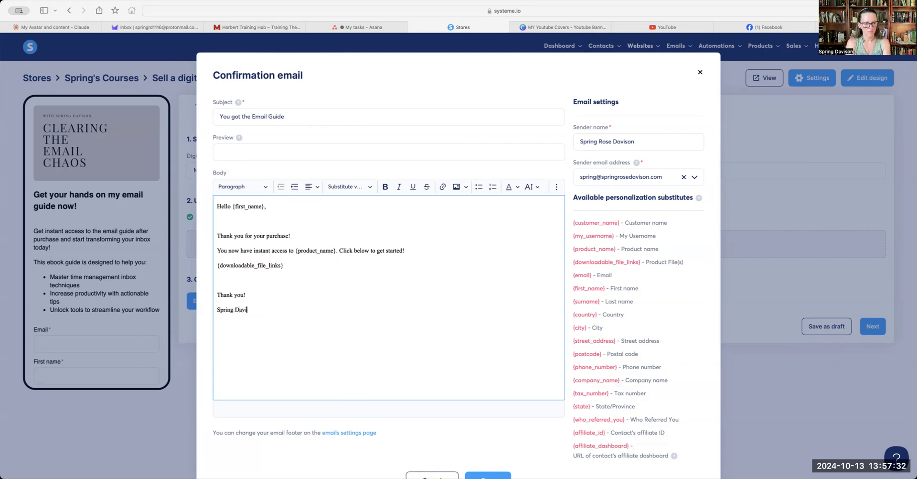
text(son)
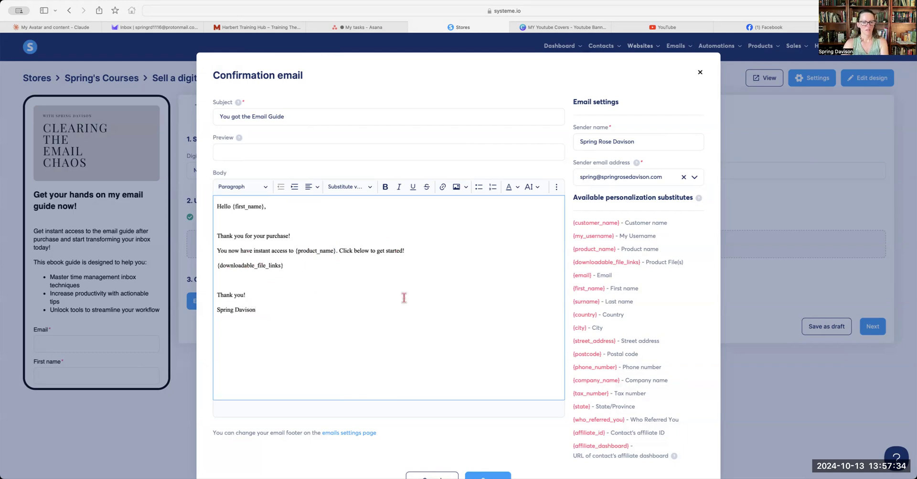
Insert the "Clearing the Email Chaos" cover image below the signature in the confirmation email
scroll(403, 296, down, 2)
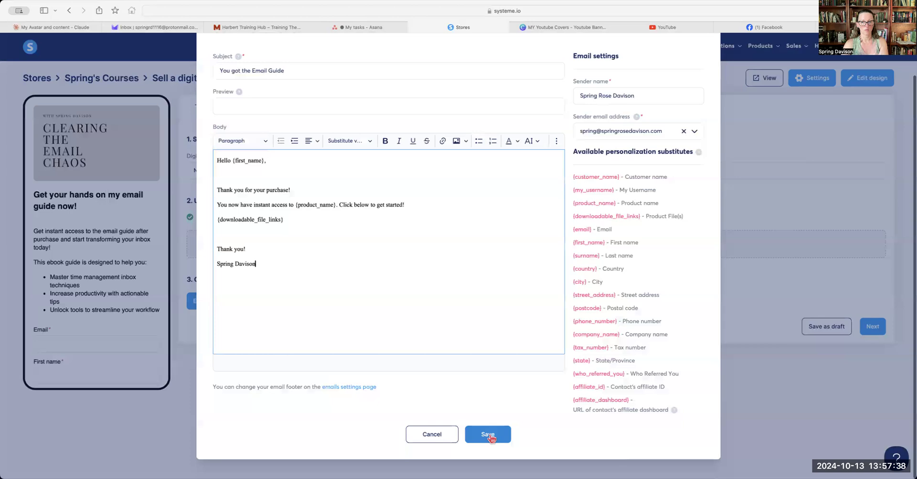
click(457, 141)
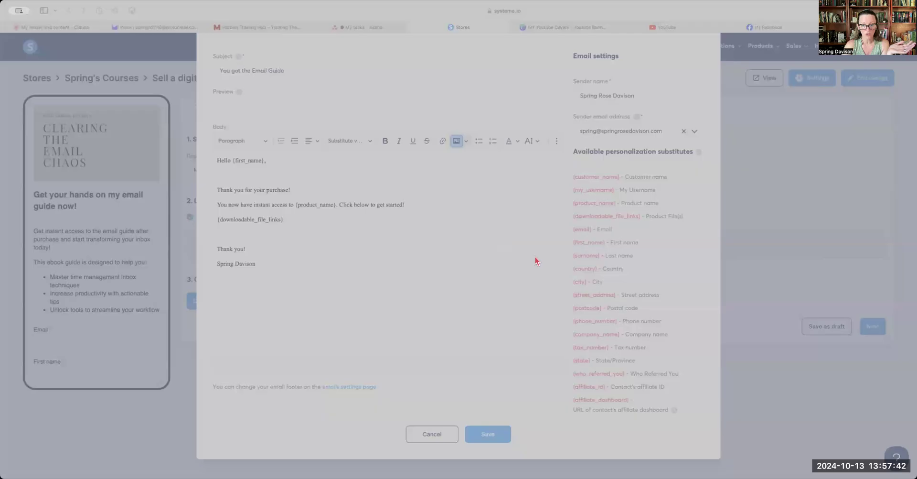
click(676, 424)
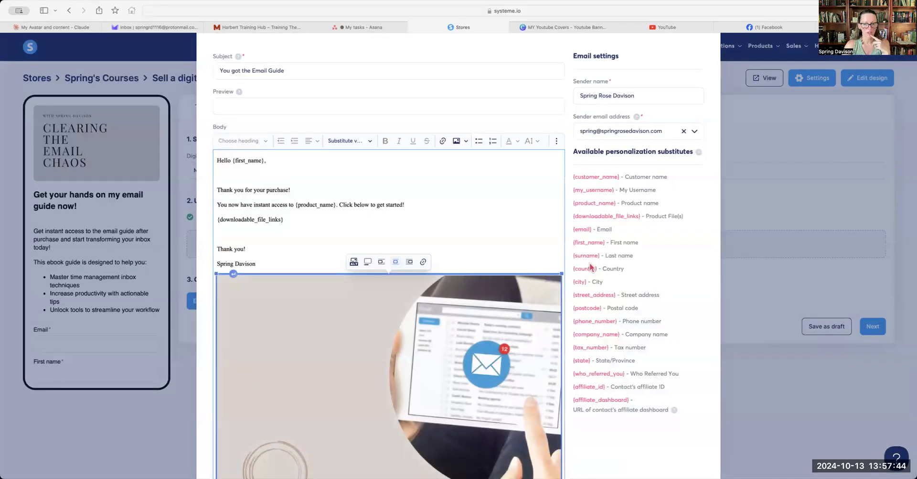
Shrink the cover image in the email body and align it to the left
drag(562, 273, 373, 378)
drag(258, 274, 364, 345)
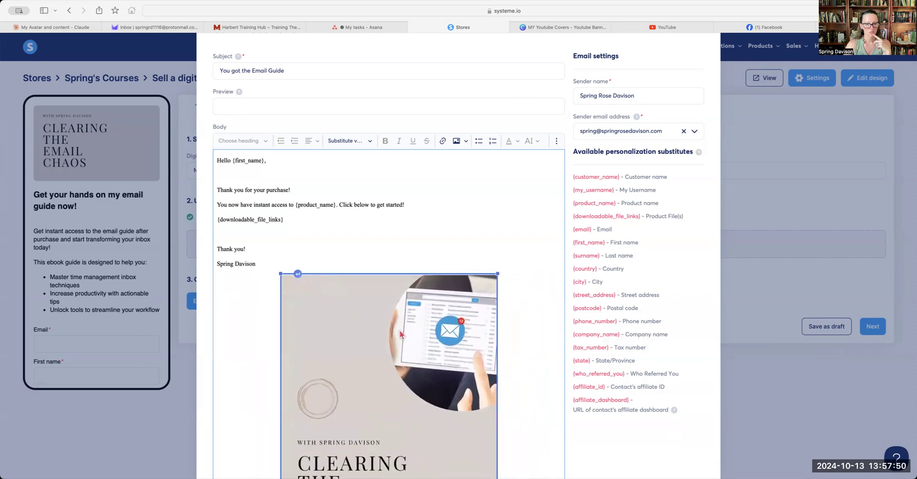
scroll(382, 330, down, 3)
click(386, 182)
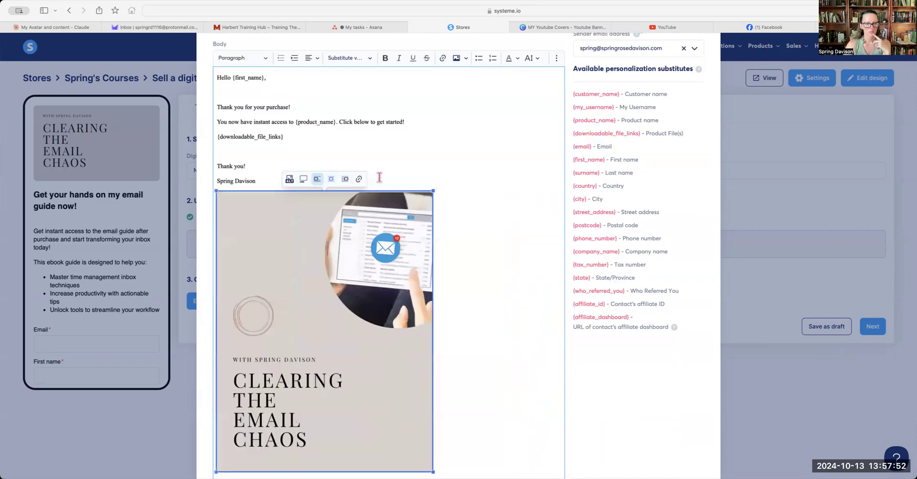
Shrink the cover image in the email body further and save the confirmation email
drag(433, 191, 392, 190)
scroll(463, 325, down, 2)
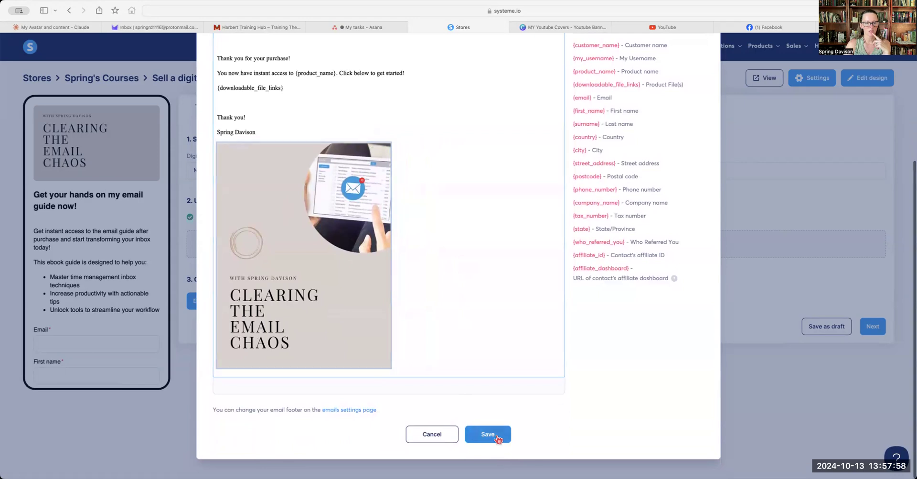
click(497, 434)
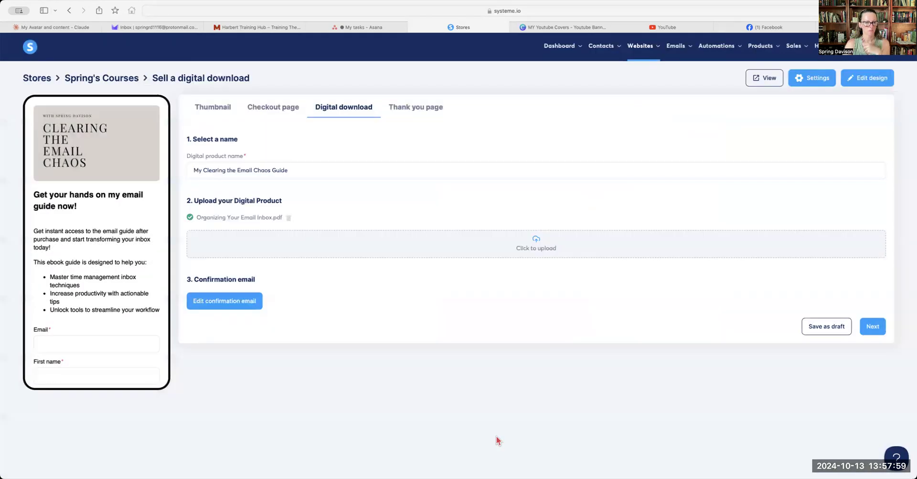
Publish the digital download with the default thank-you page text and move the product into the Ebooks section
click(873, 327)
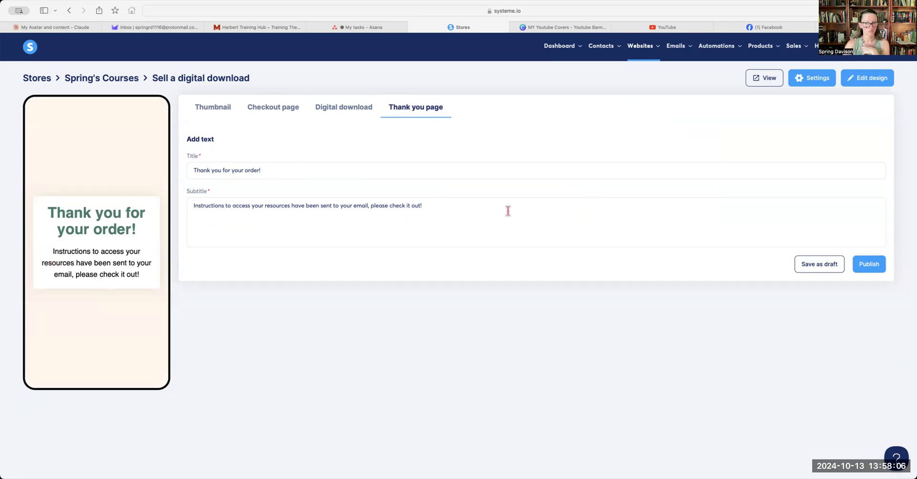
click(867, 267)
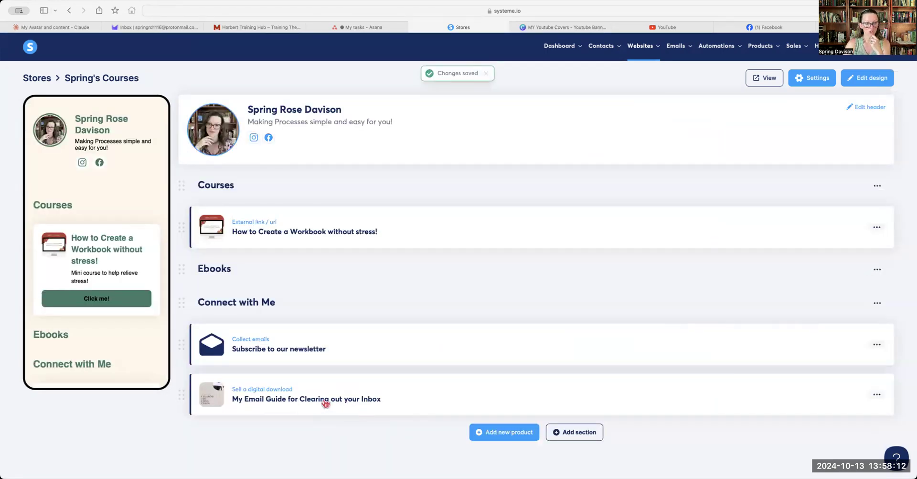
drag(183, 397, 186, 300)
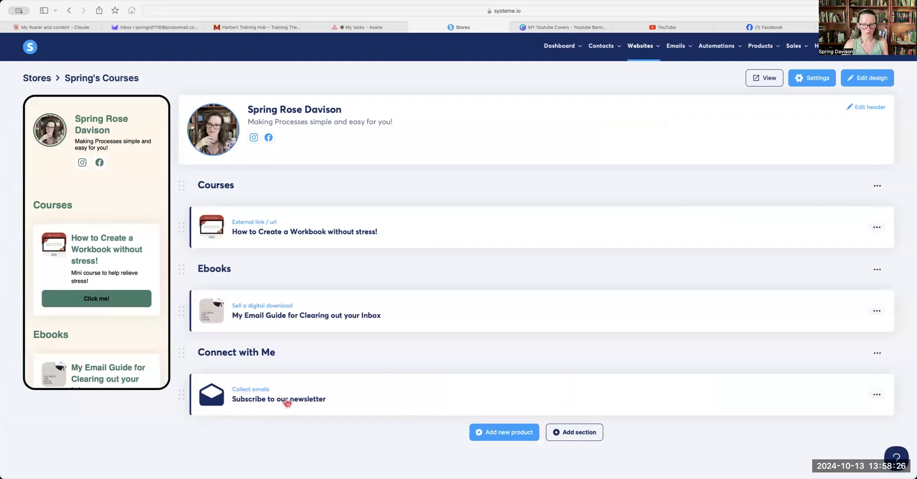
Open the live store page and examine its web address and its Courses, Ebooks and Connect with Me sections
click(764, 78)
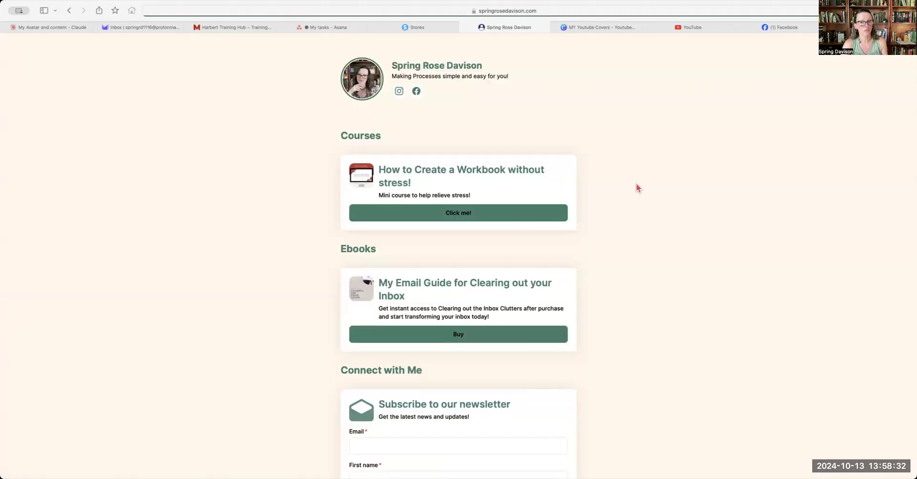
scroll(637, 187, down, 3)
scroll(636, 187, up, 3)
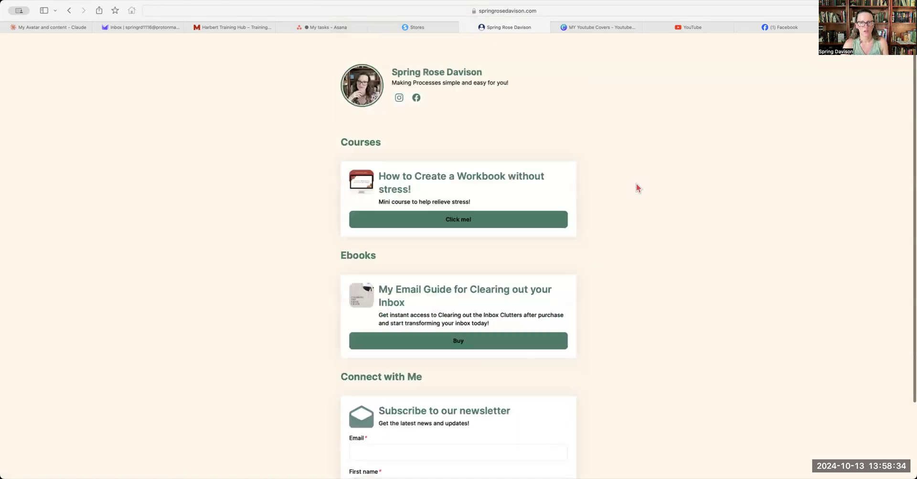
click(572, 9)
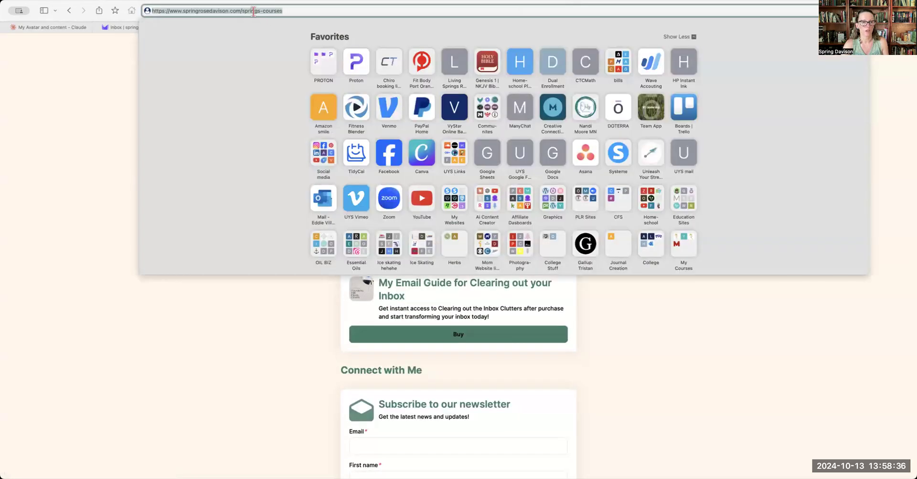
right_click(253, 12)
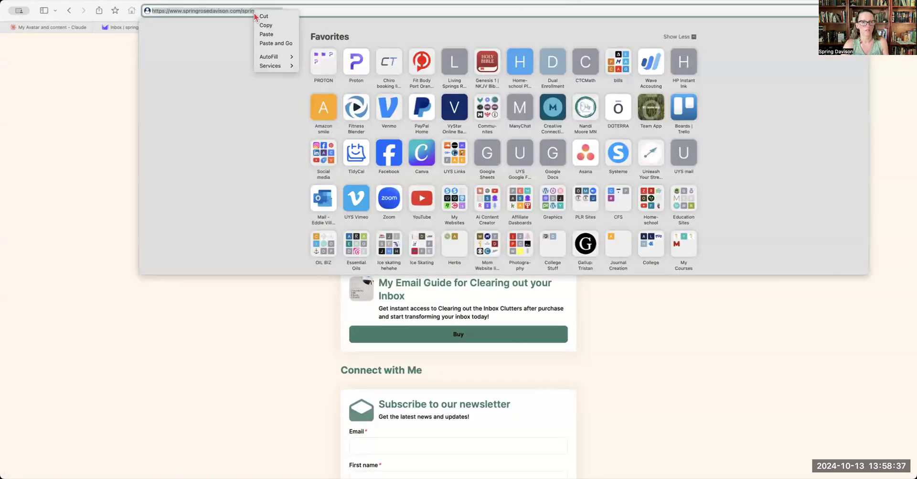
click(667, 307)
click(646, 353)
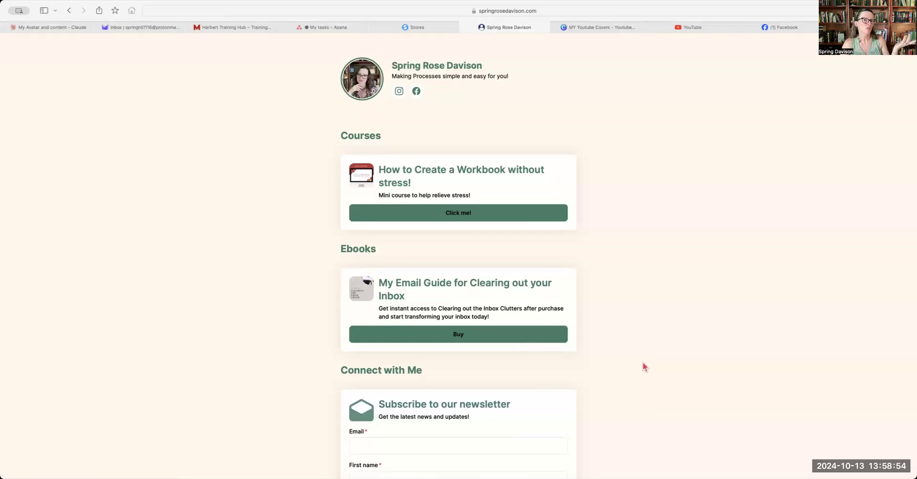
scroll(636, 364, down, 3)
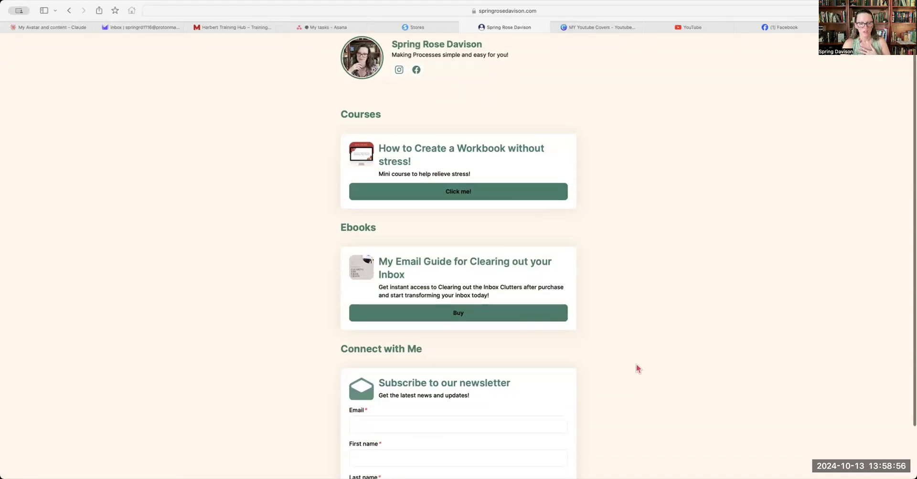
scroll(636, 364, up, 3)
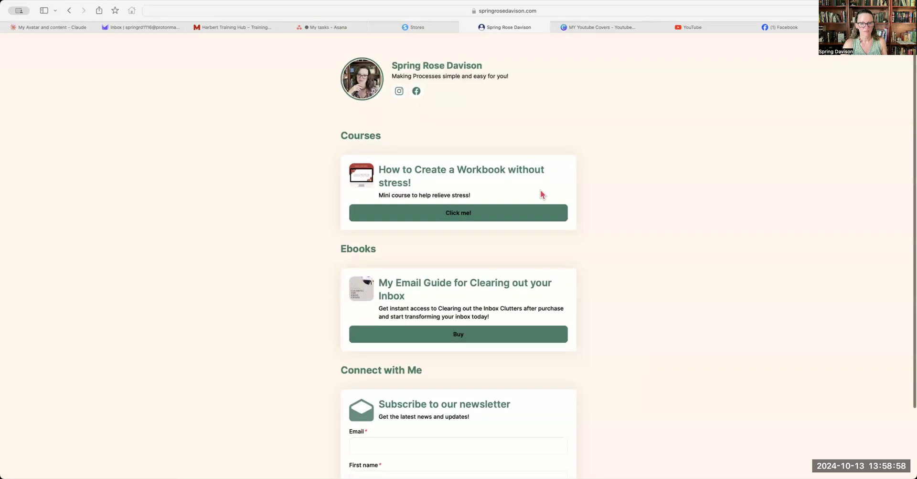
scroll(643, 336, down, 3)
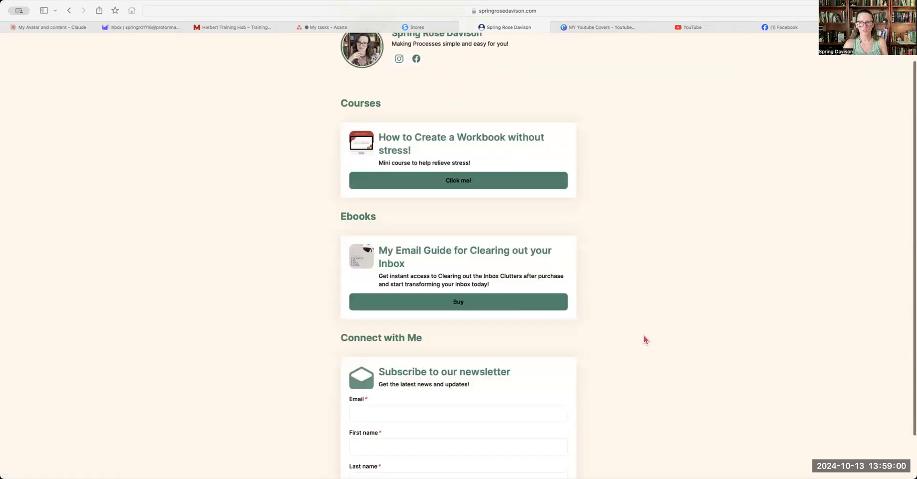
scroll(644, 336, up, 3)
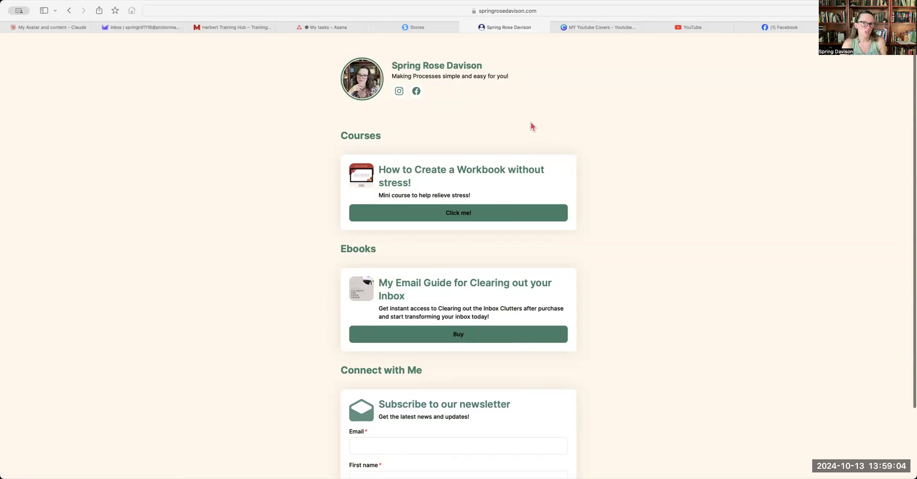
Go back to the store editor and choose the near-black design theme with the large portrait header and blue accents
click(440, 28)
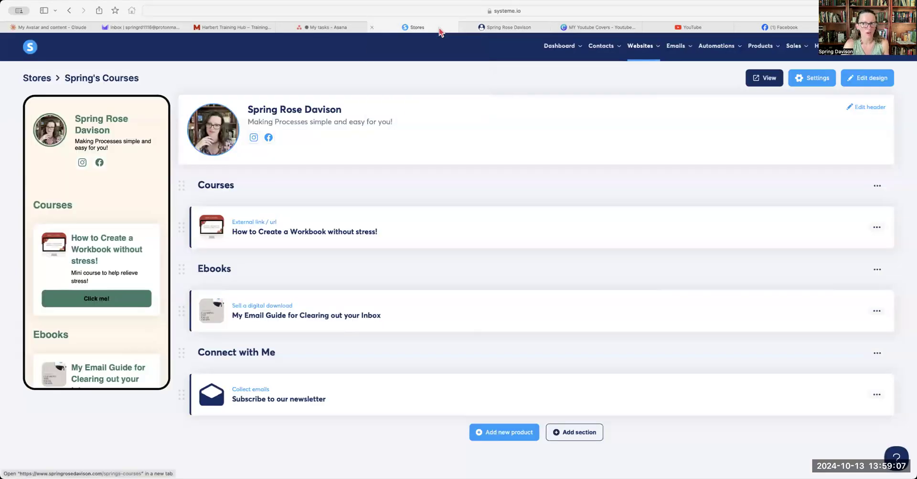
click(870, 78)
scroll(397, 227, down, 3)
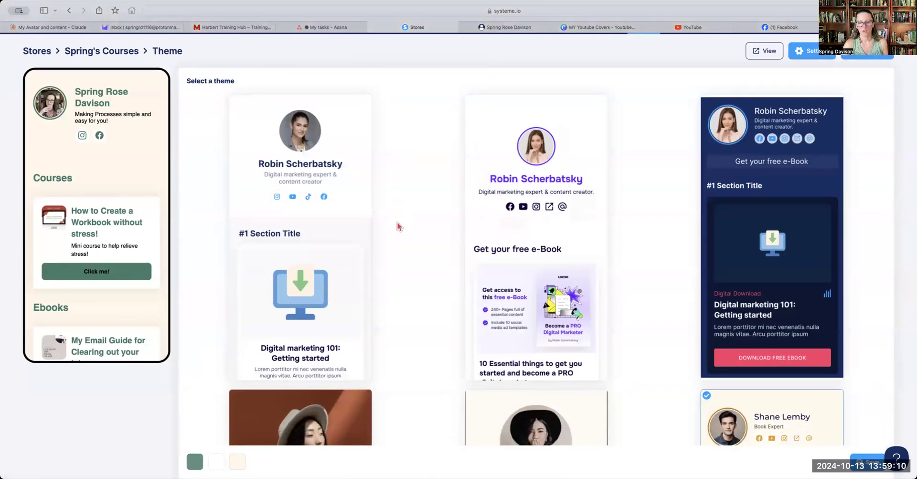
scroll(397, 221, down, 10)
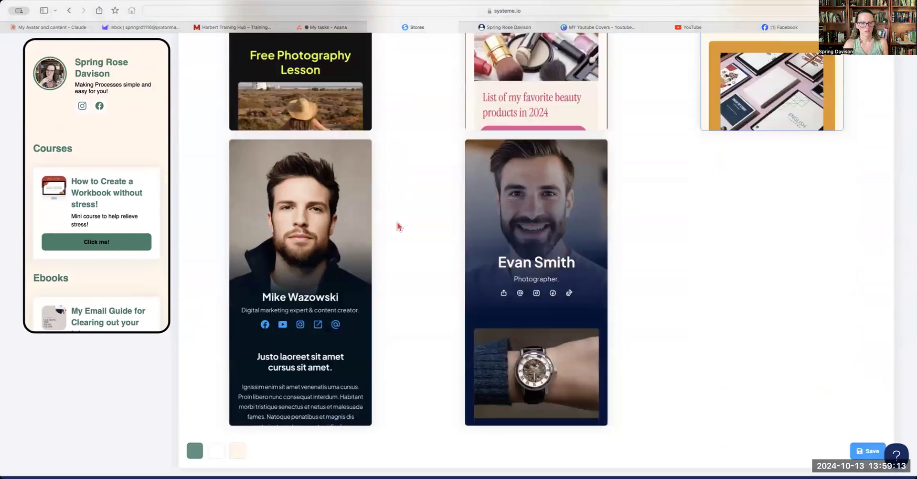
click(263, 210)
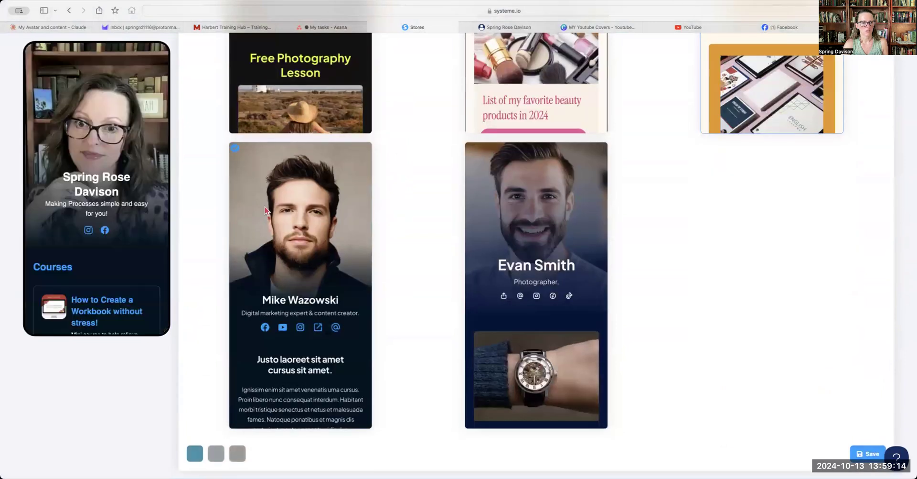
Change the theme's blue accent colour to teal 57bcb3 and save the store design
click(196, 457)
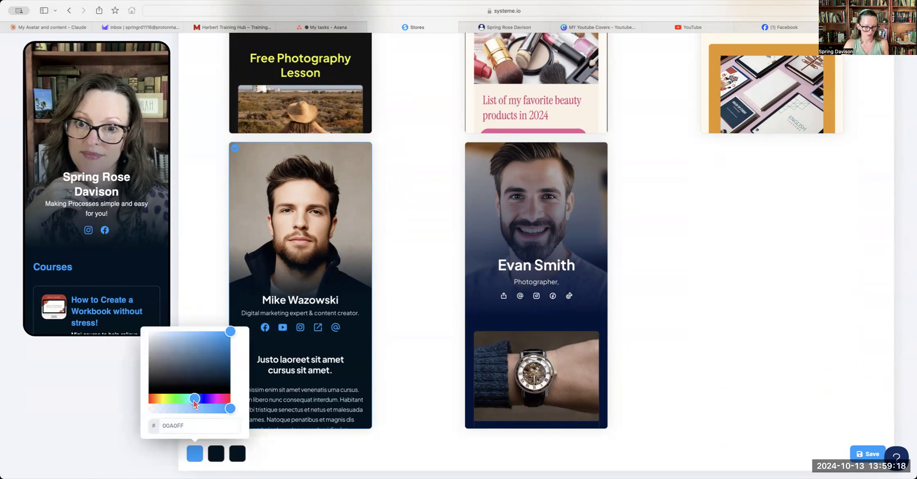
drag(194, 403, 188, 402)
click(191, 354)
drag(191, 356, 194, 350)
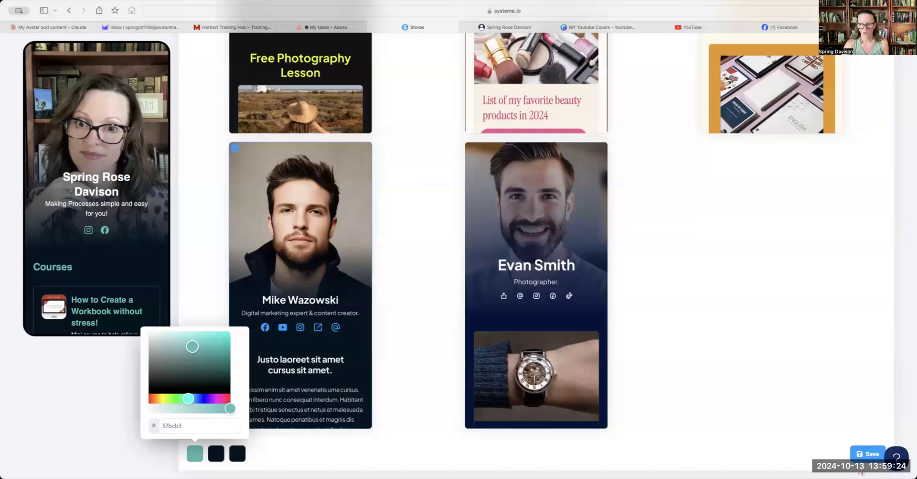
click(868, 453)
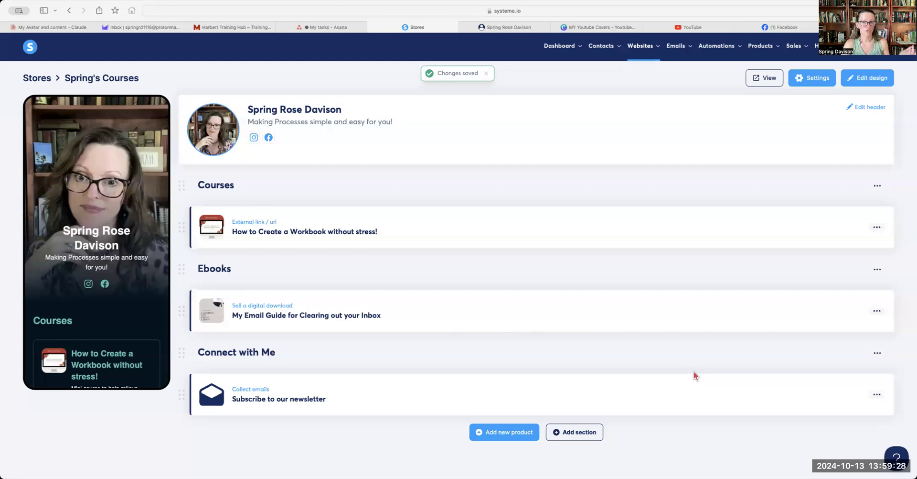
View the live store page in the new theme from header to newsletter form, then close it
click(762, 77)
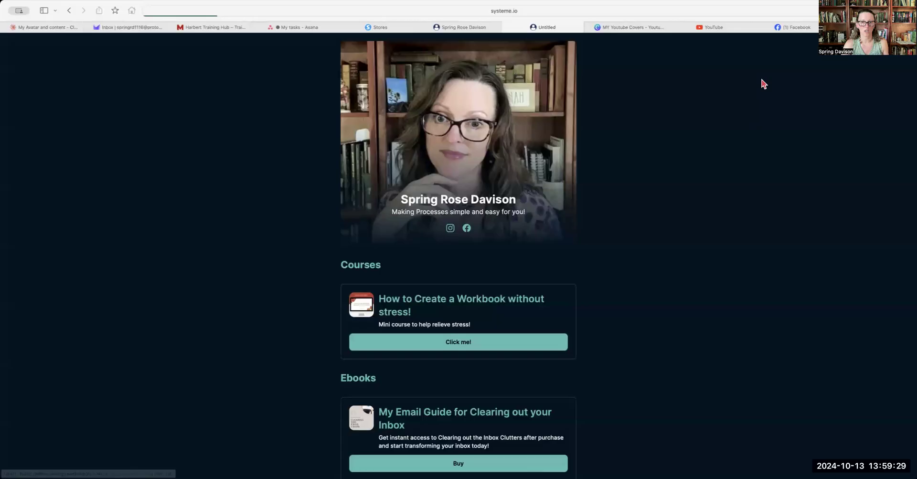
click(423, 28)
scroll(481, 184, down, 5)
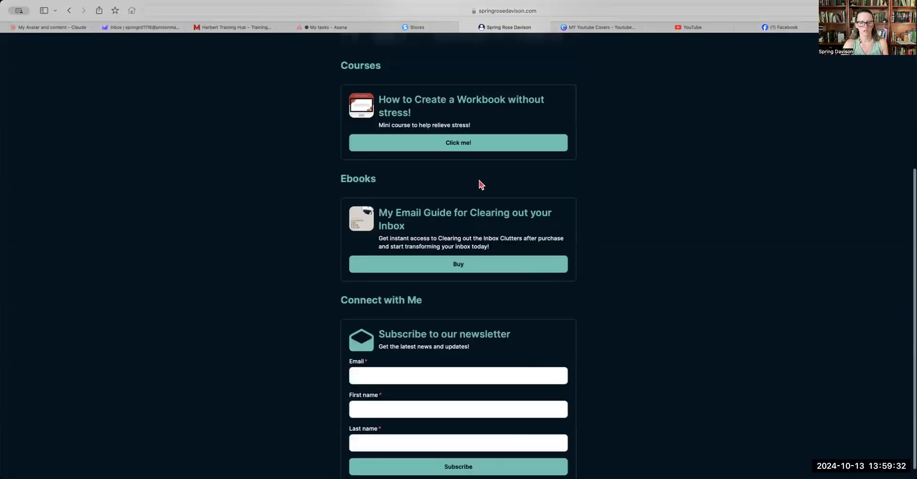
scroll(479, 184, up, 5)
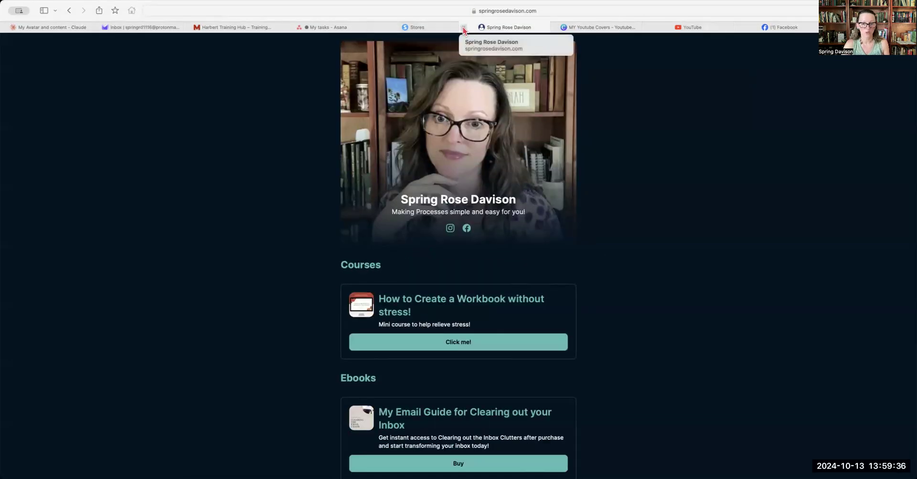
click(463, 28)
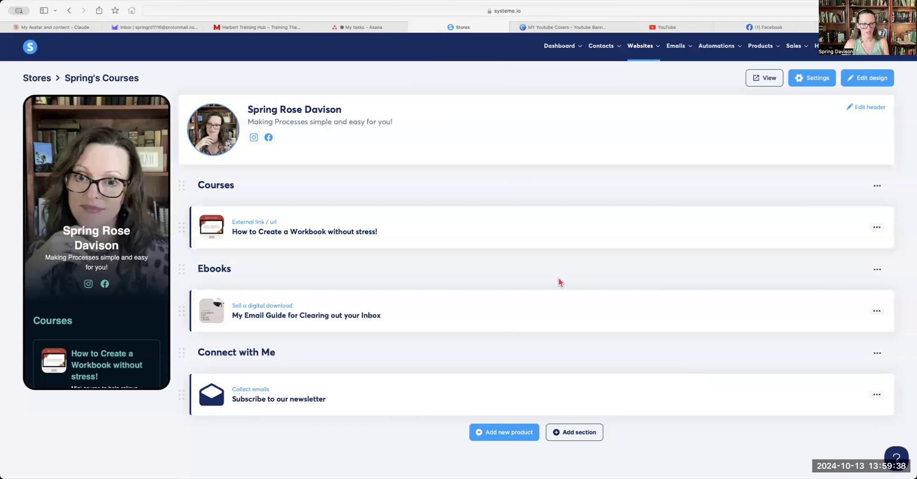